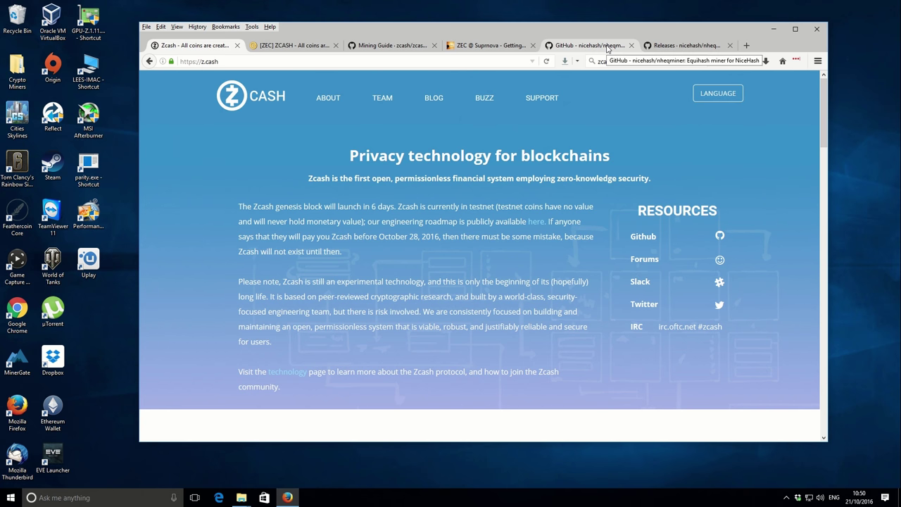
# Download nheqminer_v0.1b_R2.zip from the nicehash/nheqminer releases page on GitHub
pyautogui.click(607, 45)
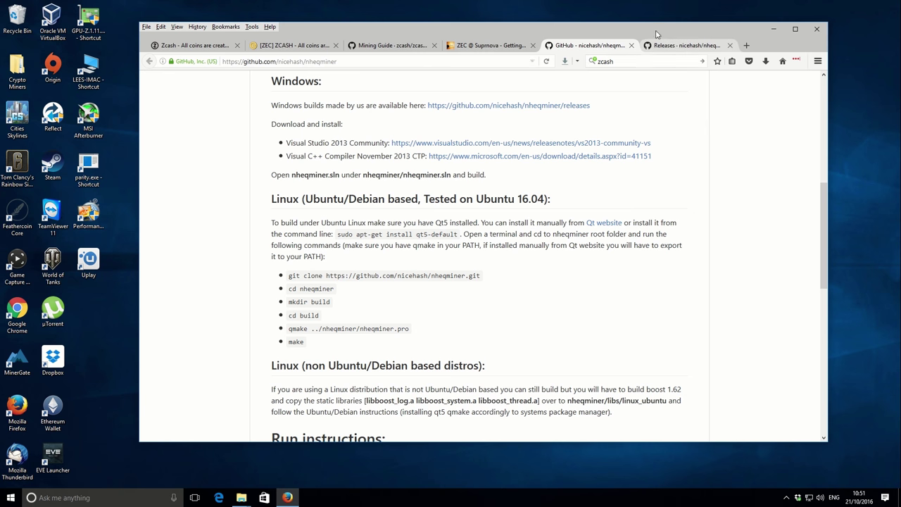
pyautogui.click(672, 46)
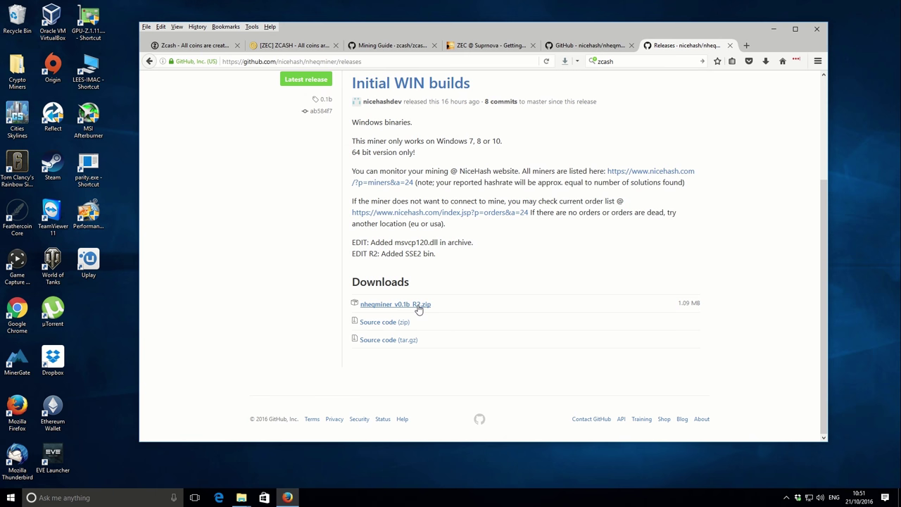
pyautogui.click(419, 308)
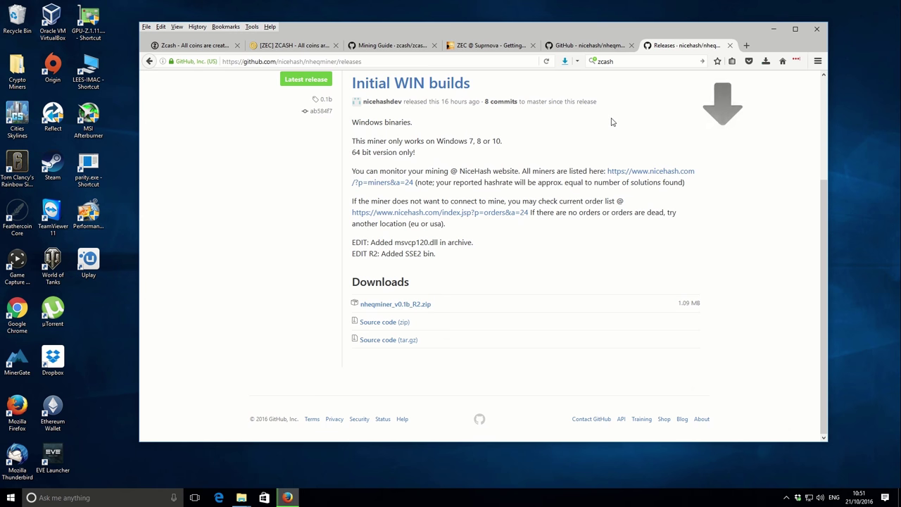
# Show the newly downloaded nheqminer archive in its folder and locate it among the other downloads
pyautogui.click(765, 61)
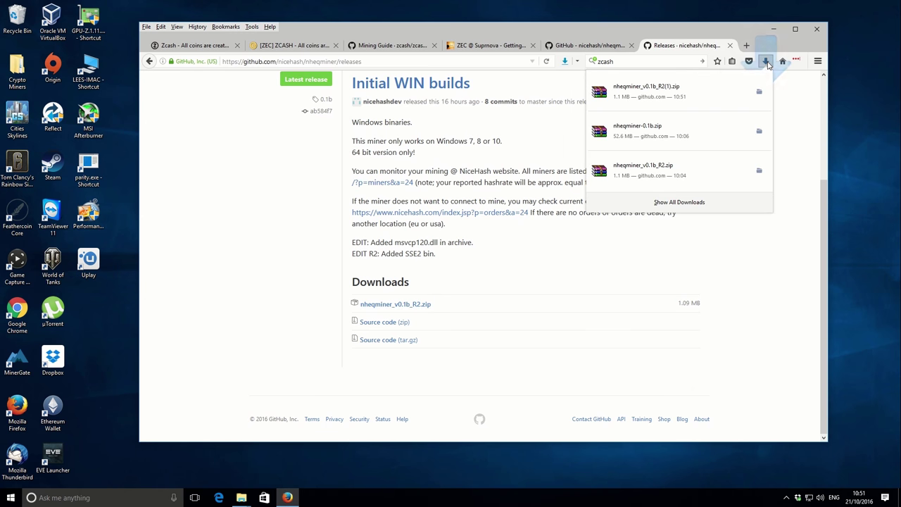
pyautogui.click(758, 91)
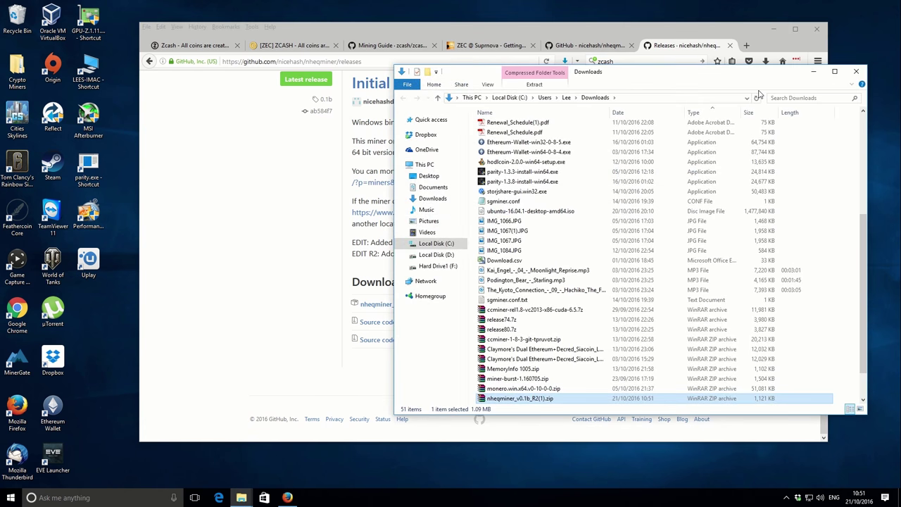
pyautogui.moveTo(700, 80); pyautogui.dragTo(643, 45)
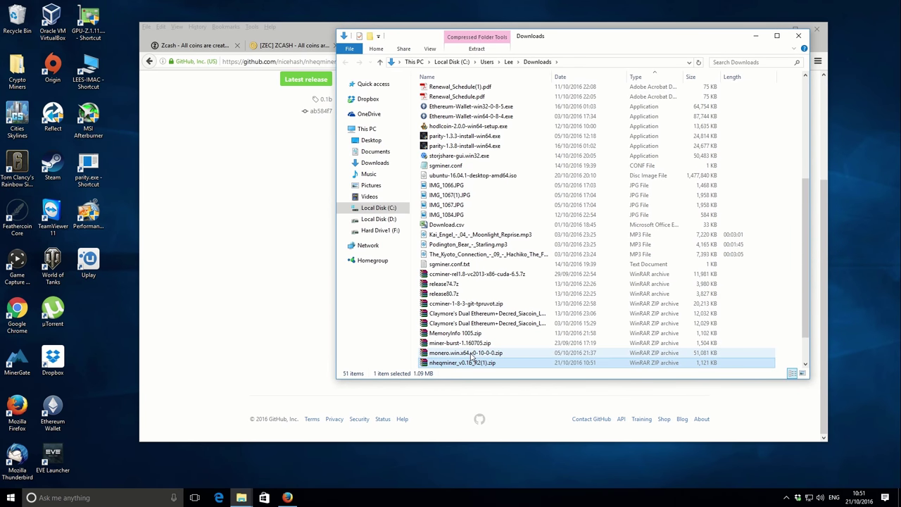
pyautogui.click(480, 353)
pyautogui.scroll(-2, 479, 353)
pyautogui.click(463, 323)
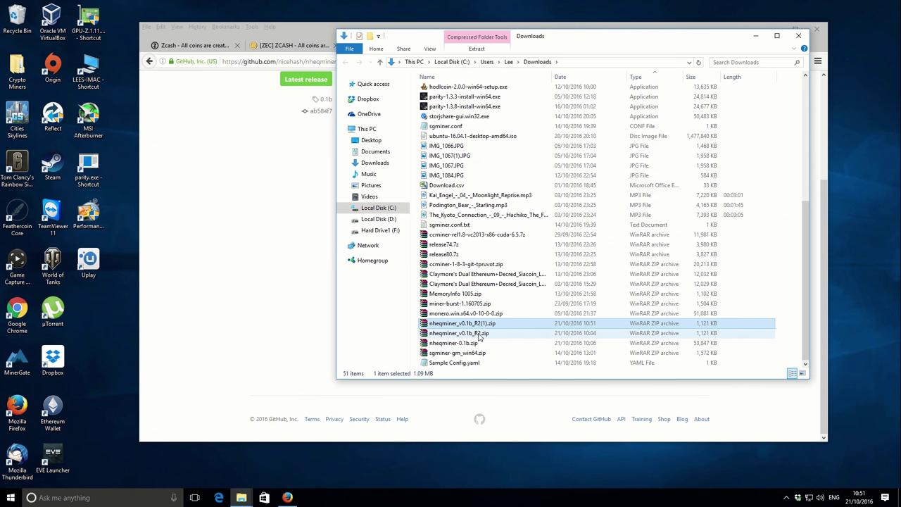
# Extract nheqminer_v0.1b_R2.zip into its own nheqminer_v0.1b_R2 folder, replacing all existing files
pyautogui.click(480, 333)
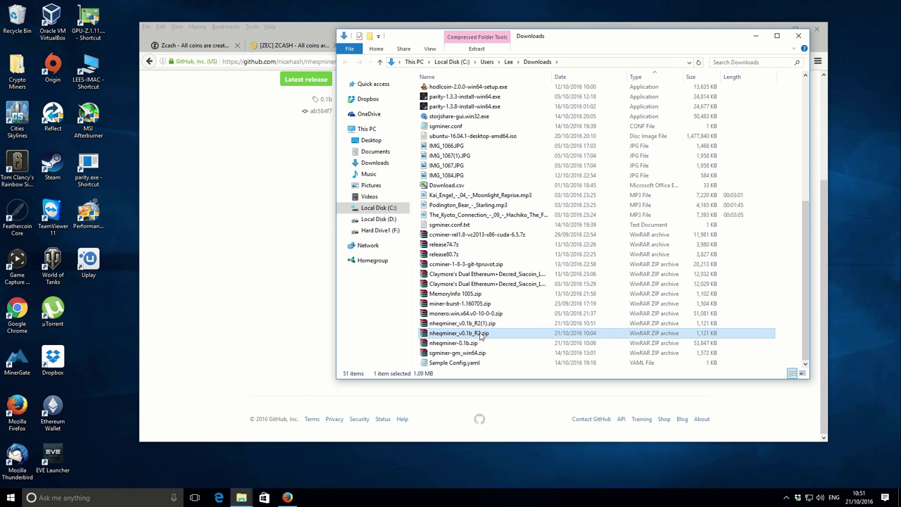
pyautogui.rightClick(482, 335)
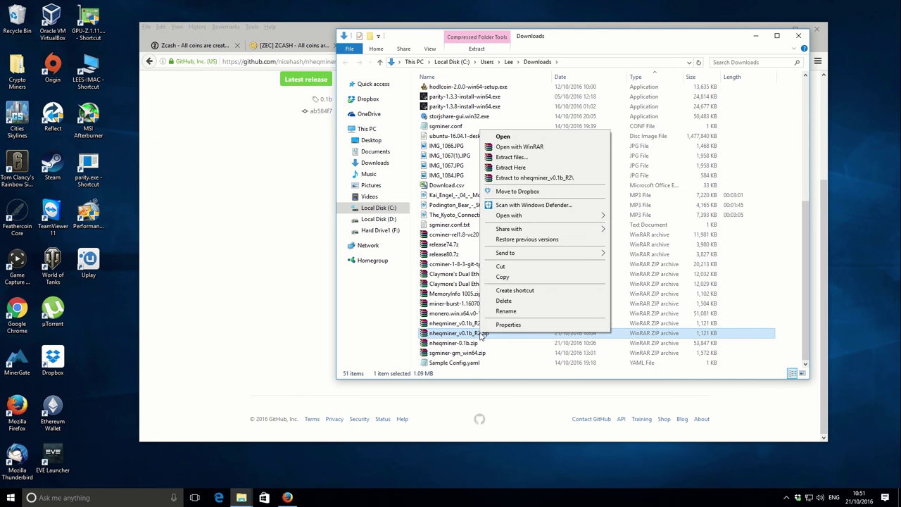
pyautogui.click(556, 181)
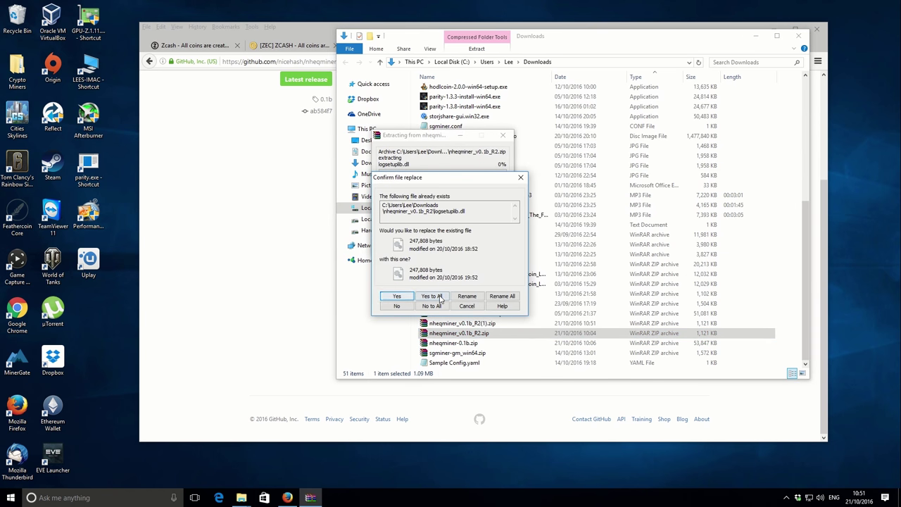
pyautogui.click(436, 296)
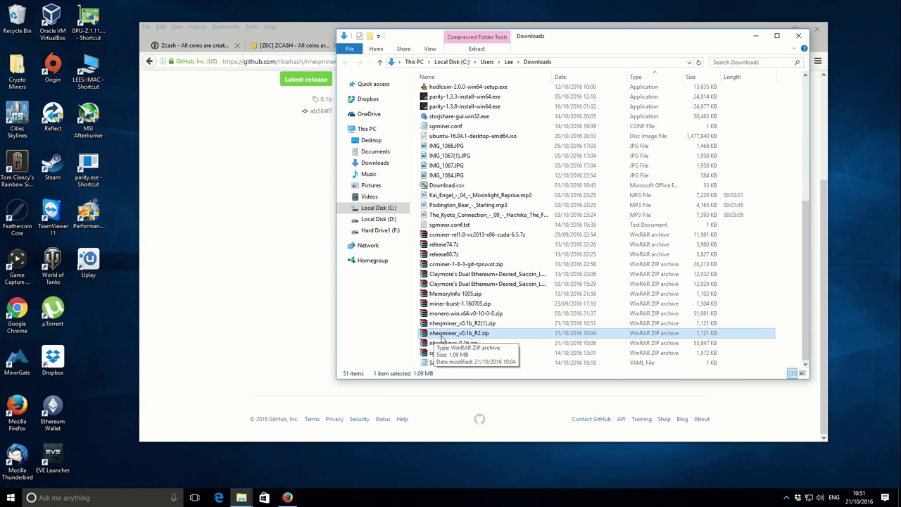
# Open the extracted nheqminer_v0.1b_R2 folder in Downloads
pyautogui.moveTo(805, 315); pyautogui.dragTo(804, 194)
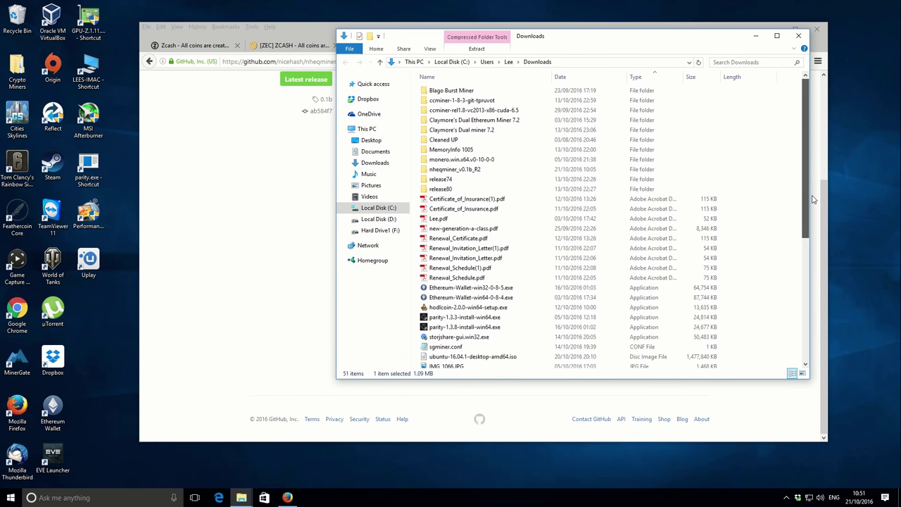
pyautogui.click(464, 171)
pyautogui.doubleClick(463, 171)
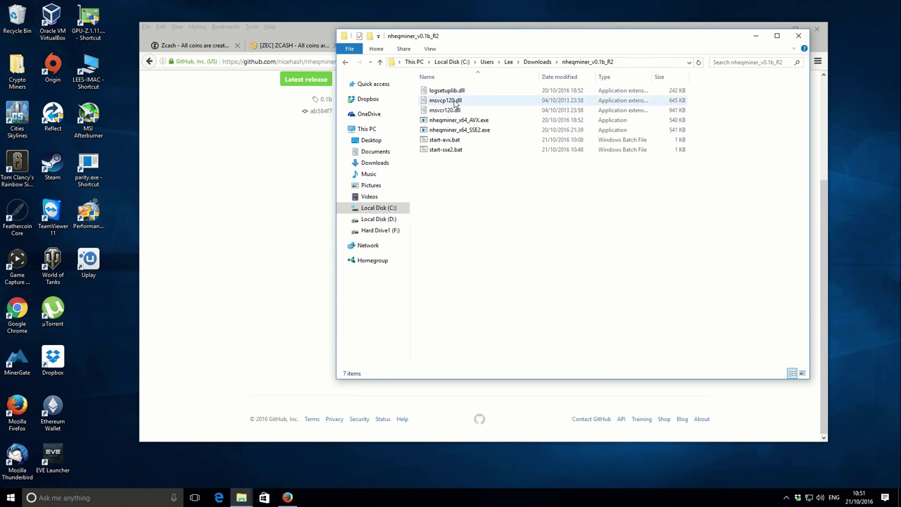
# Examine the miner folder's library files, the AVX and SSE2 executables, and the matching start batch files
pyautogui.click(461, 94)
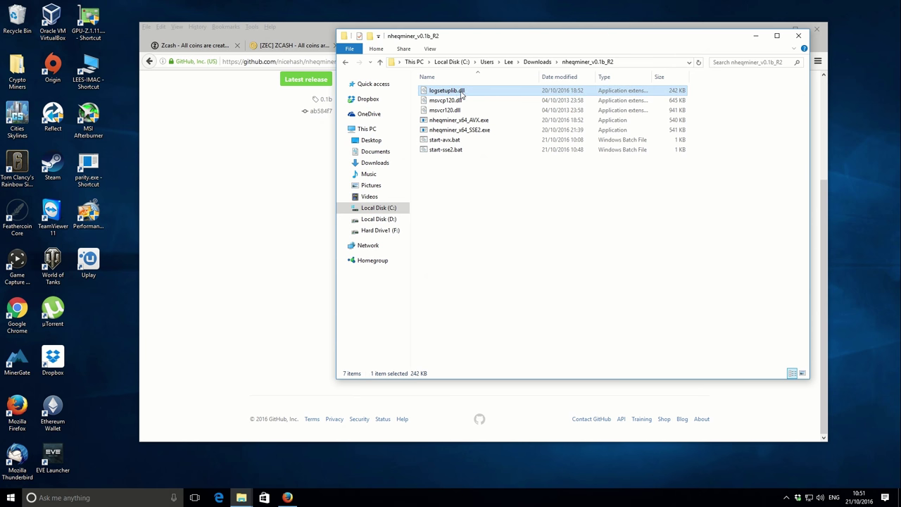
pyautogui.keyDown('shift'); pyautogui.click(472, 131); pyautogui.keyUp('shift')
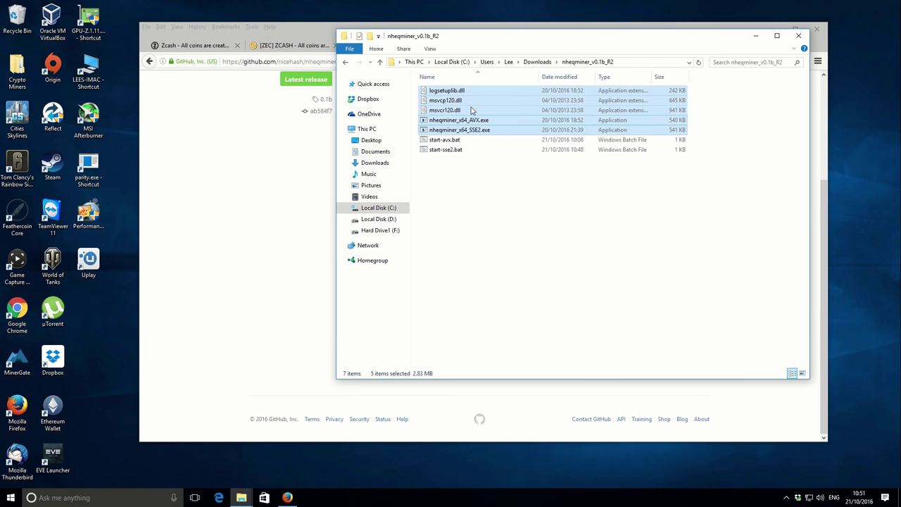
pyautogui.click(454, 195)
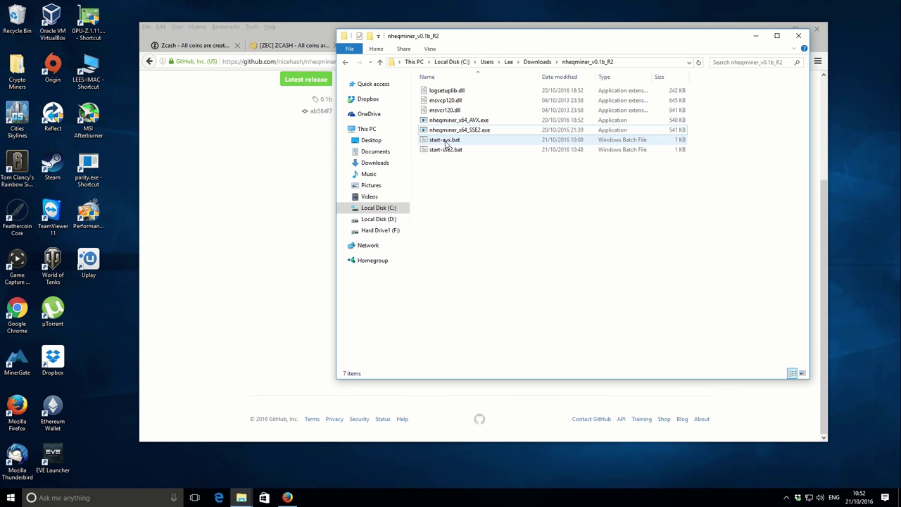
pyautogui.click(444, 141)
pyautogui.keyDown('shift'); pyautogui.click(446, 148); pyautogui.keyUp('shift')
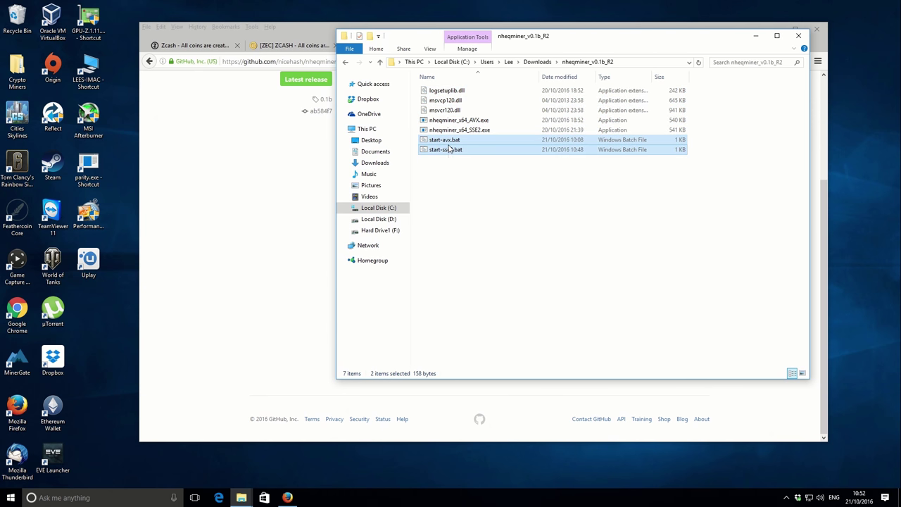
pyautogui.click(453, 177)
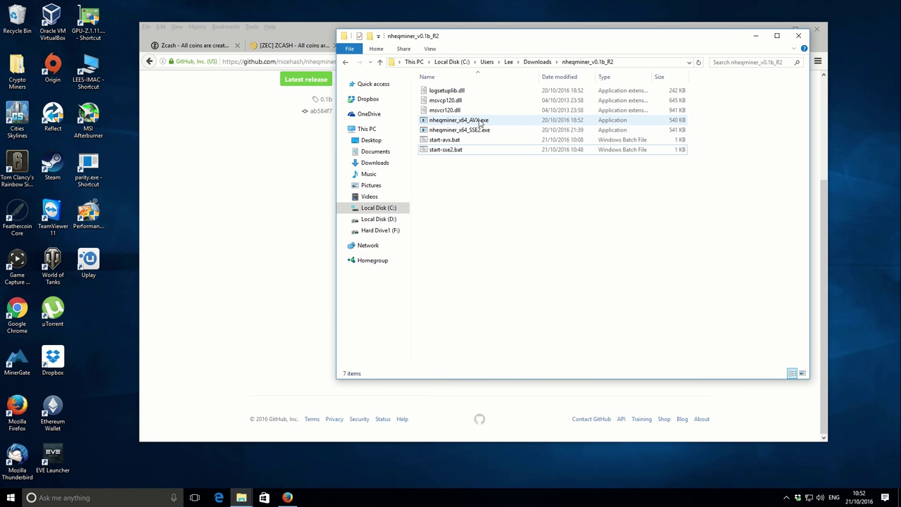
pyautogui.click(478, 123)
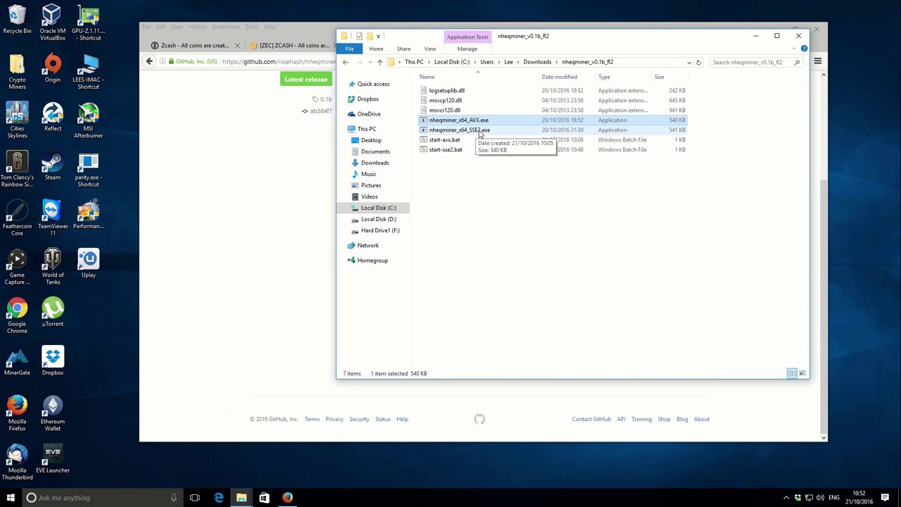
pyautogui.click(483, 183)
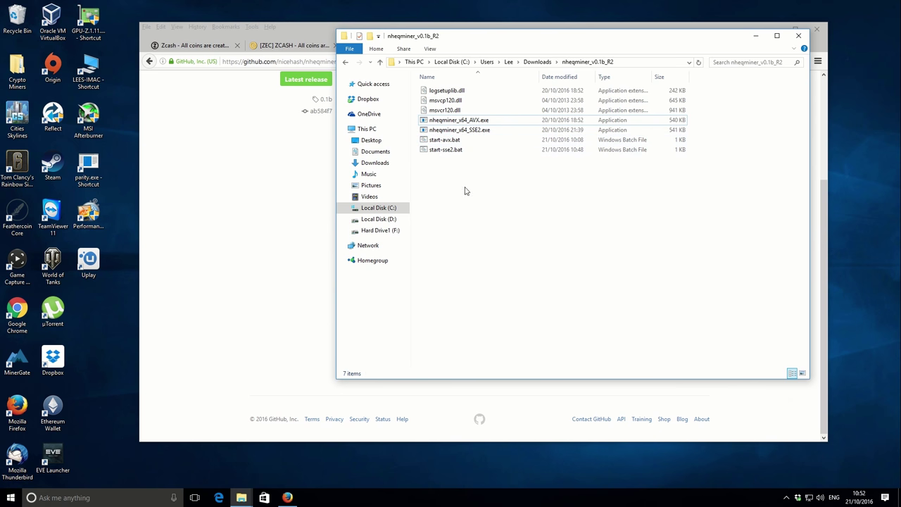
pyautogui.click(441, 151)
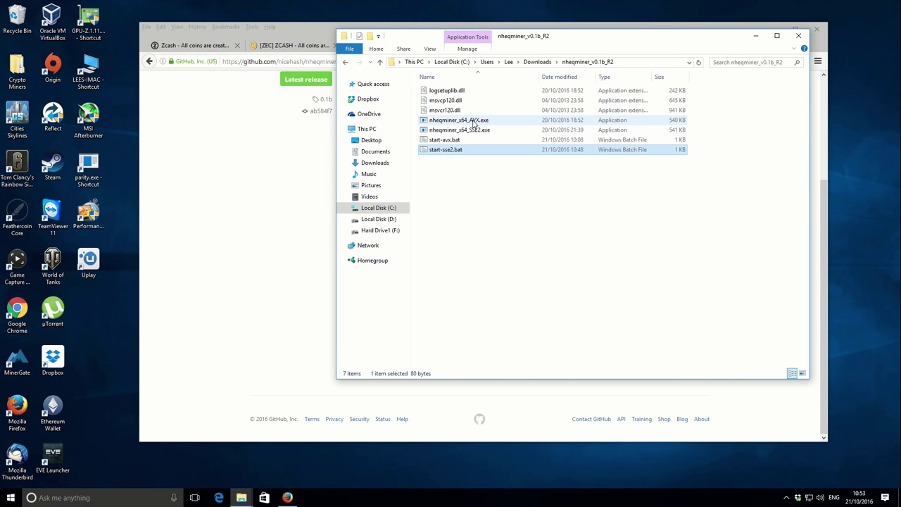
pyautogui.click(429, 202)
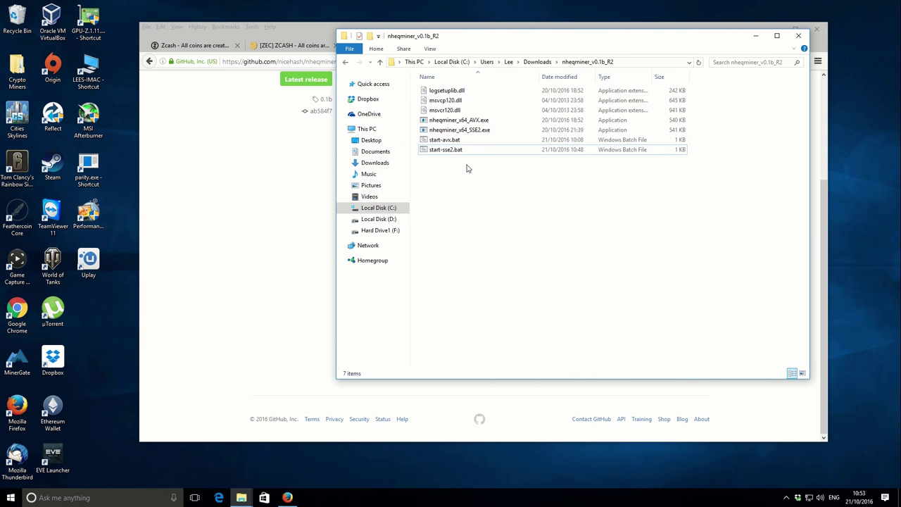
# Open start-sse2.bat for editing in Notepad and minimise the browser window behind it
pyautogui.click(448, 152)
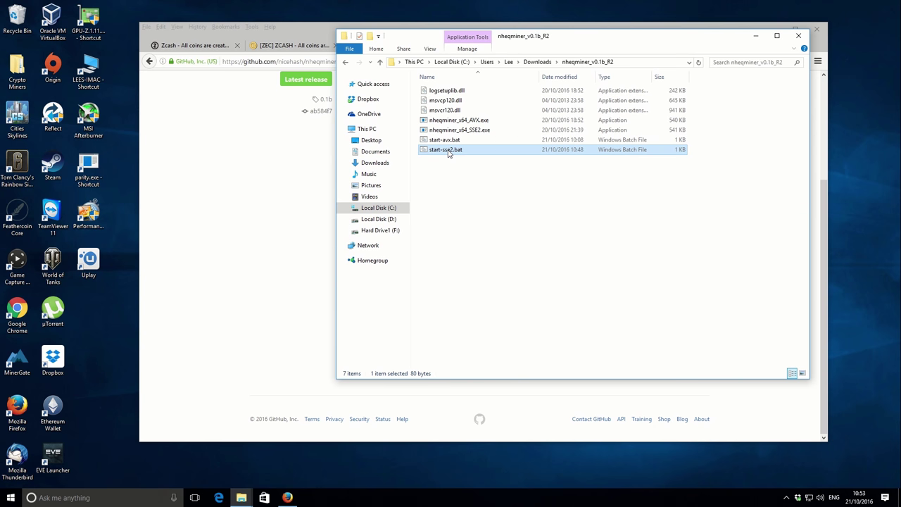
pyautogui.rightClick(448, 154)
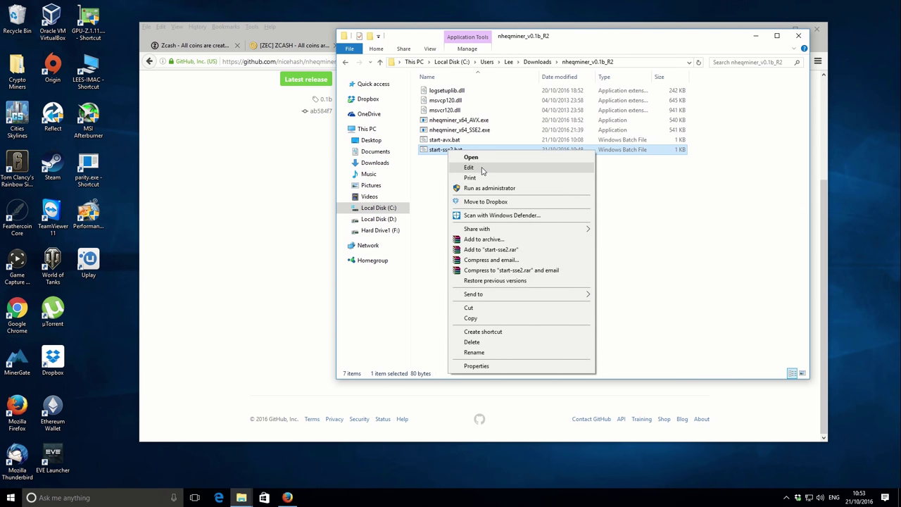
pyautogui.click(469, 168)
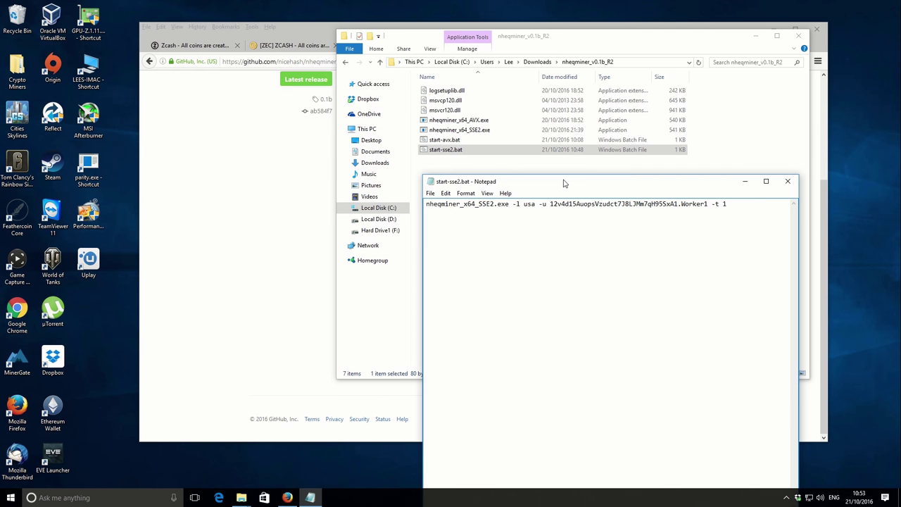
pyautogui.click(303, 28)
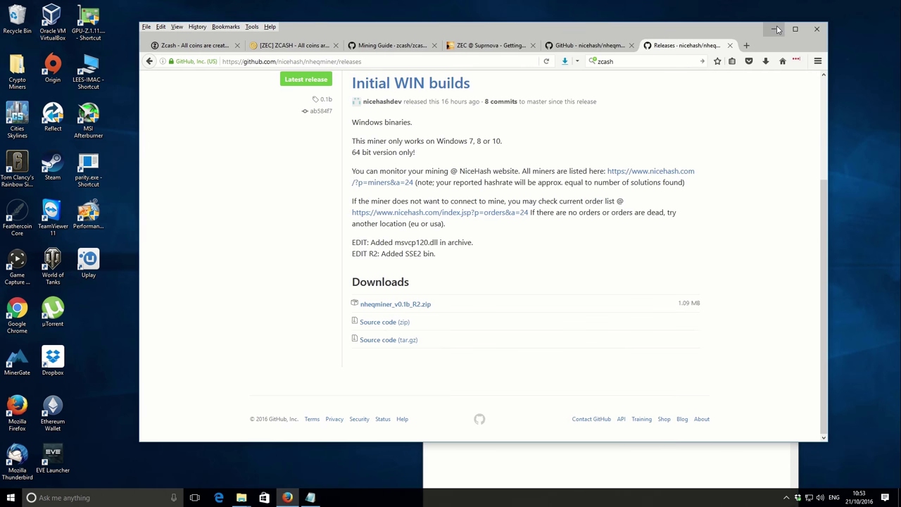
pyautogui.click(774, 29)
pyautogui.click(753, 205)
# Review the executable name and the -l location parameter in the start-sse2.bat command line
pyautogui.moveTo(425, 204); pyautogui.dragTo(510, 204)
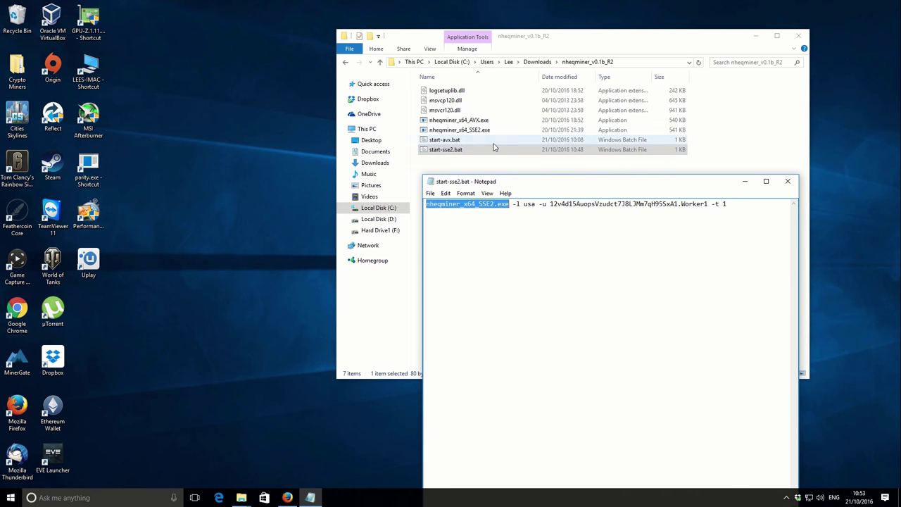
pyautogui.click(525, 227)
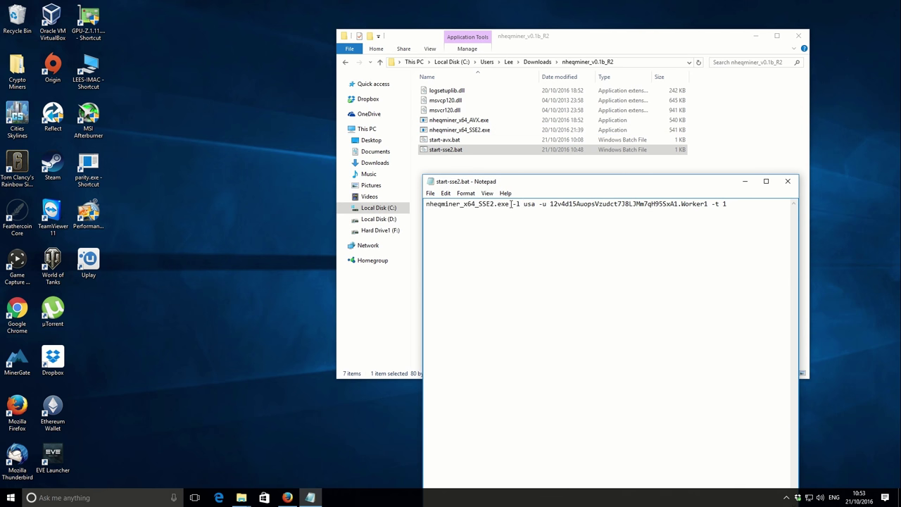
pyautogui.moveTo(510, 204); pyautogui.dragTo(732, 204)
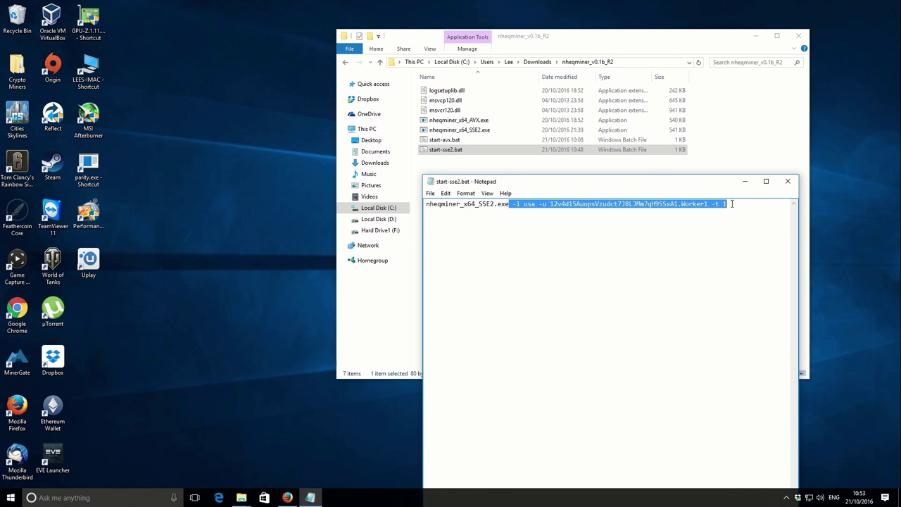
pyautogui.click(697, 242)
pyautogui.click(513, 204)
pyautogui.doubleClick(519, 204)
pyautogui.moveTo(522, 204); pyautogui.dragTo(536, 205)
pyautogui.click(533, 232)
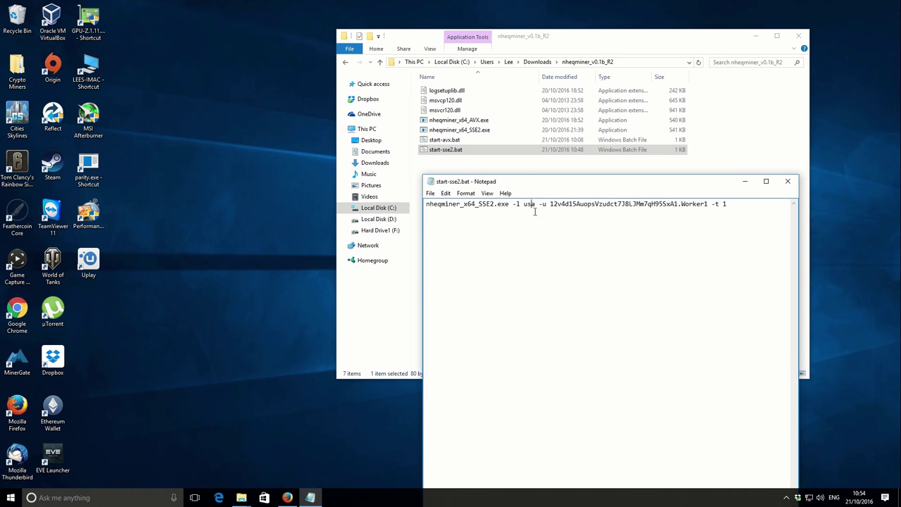
pyautogui.click(547, 204)
pyautogui.doubleClick(534, 204)
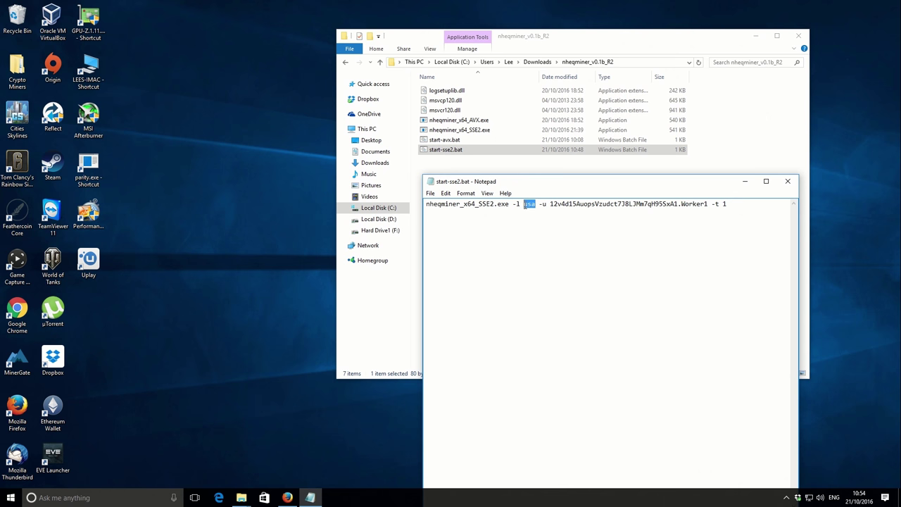
pyautogui.click(540, 225)
# Review the -u parameter in start-sse2.bat, including the wallet address and the worker name after it
pyautogui.moveTo(539, 205); pyautogui.dragTo(548, 204)
pyautogui.click(547, 204)
pyautogui.moveTo(545, 205); pyautogui.dragTo(678, 197)
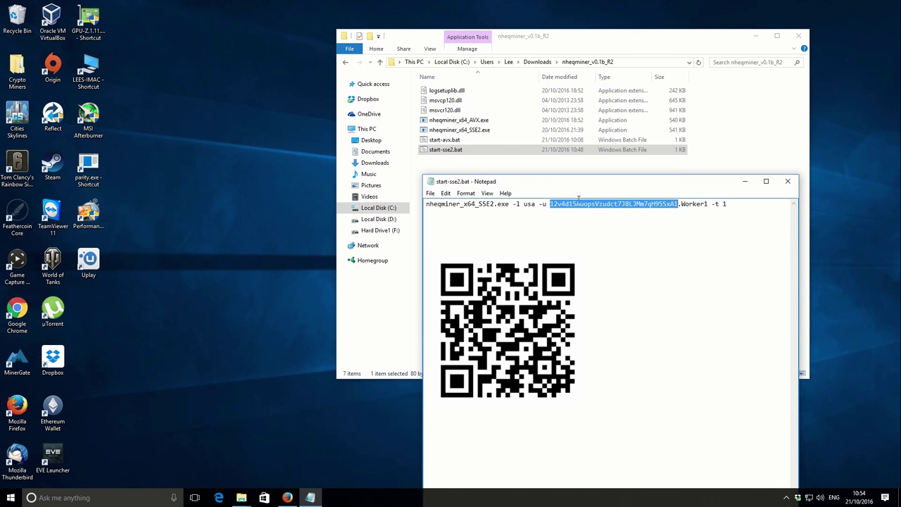
pyautogui.click(644, 227)
pyautogui.moveTo(550, 204); pyautogui.dragTo(677, 199)
pyautogui.click(695, 204)
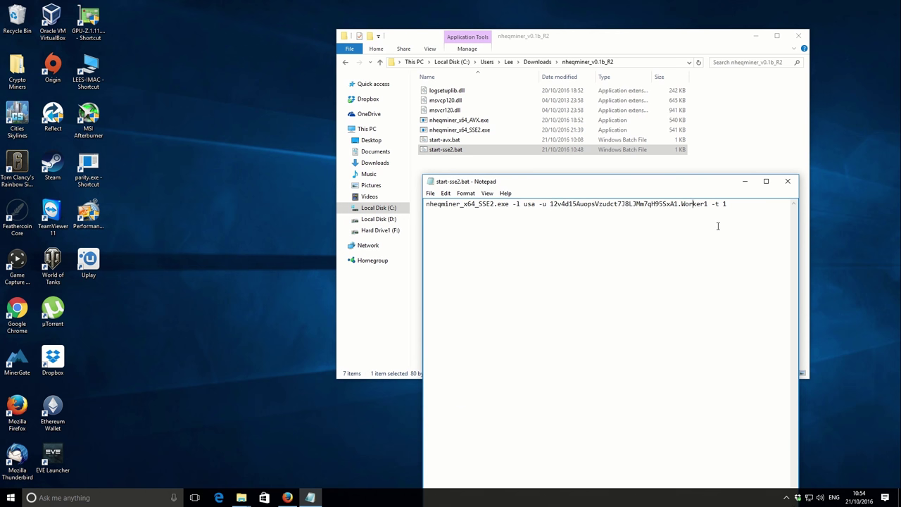
pyautogui.moveTo(550, 203); pyautogui.dragTo(678, 204)
pyautogui.click(678, 204)
pyautogui.moveTo(680, 204); pyautogui.dragTo(707, 204)
pyautogui.click(730, 204)
pyautogui.moveTo(680, 203); pyautogui.dragTo(709, 203)
pyautogui.click(726, 204)
pyautogui.moveTo(550, 203); pyautogui.dragTo(708, 203)
pyautogui.click(734, 205)
# Set the -t thread count in start-sse2.bat to 6, then save and close the file
pyautogui.moveTo(710, 204); pyautogui.dragTo(730, 204)
pyautogui.click(730, 204)
pyautogui.moveTo(712, 204)
pyautogui.mouseDown()
pyautogui.moveTo(727, 204)
pyautogui.moveTo(717, 204)
pyautogui.mouseUp()
pyautogui.click(741, 206)
pyautogui.doubleClick(723, 204)
pyautogui.click(729, 204)
pyautogui.click(430, 193)
pyautogui.click(443, 224)
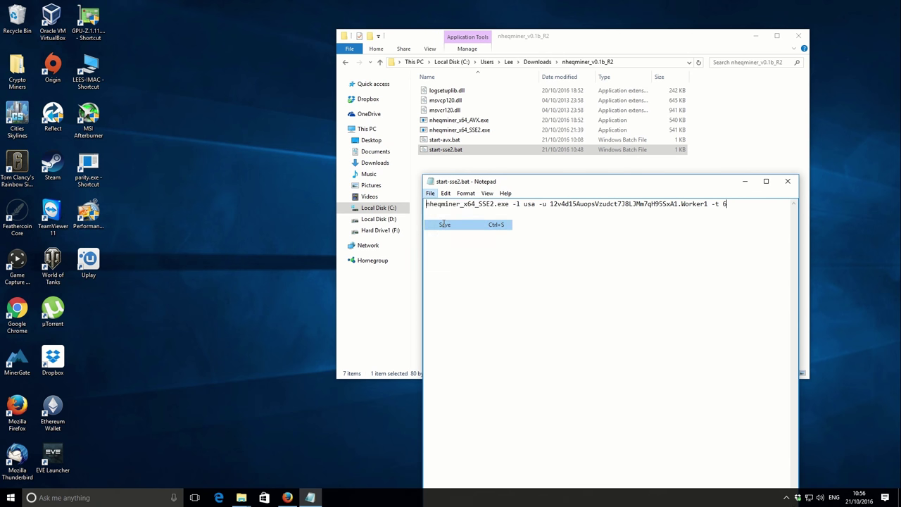
pyautogui.click(787, 182)
pyautogui.click(495, 184)
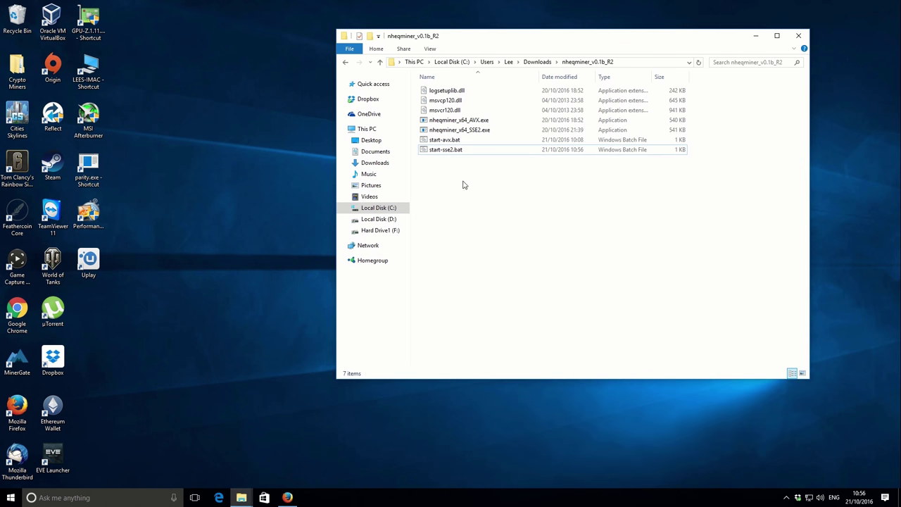
# Run start-sse2.bat to mine with the CPU, move its console window aside to watch the output, and close it
pyautogui.click(442, 153)
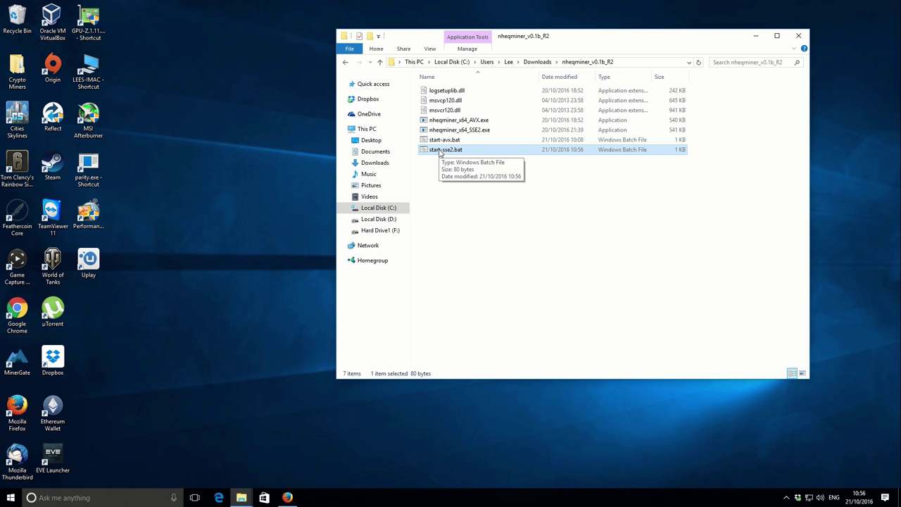
pyautogui.doubleClick(440, 152)
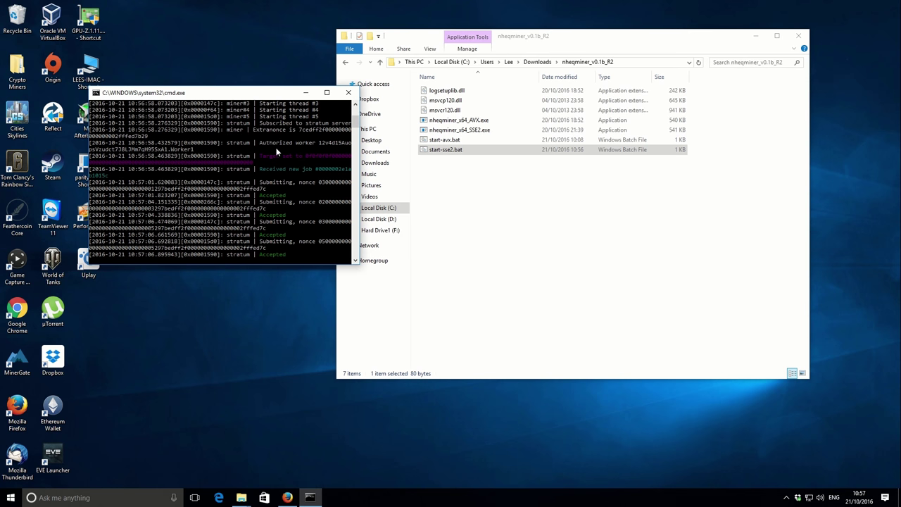
pyautogui.moveTo(262, 95); pyautogui.dragTo(328, 52)
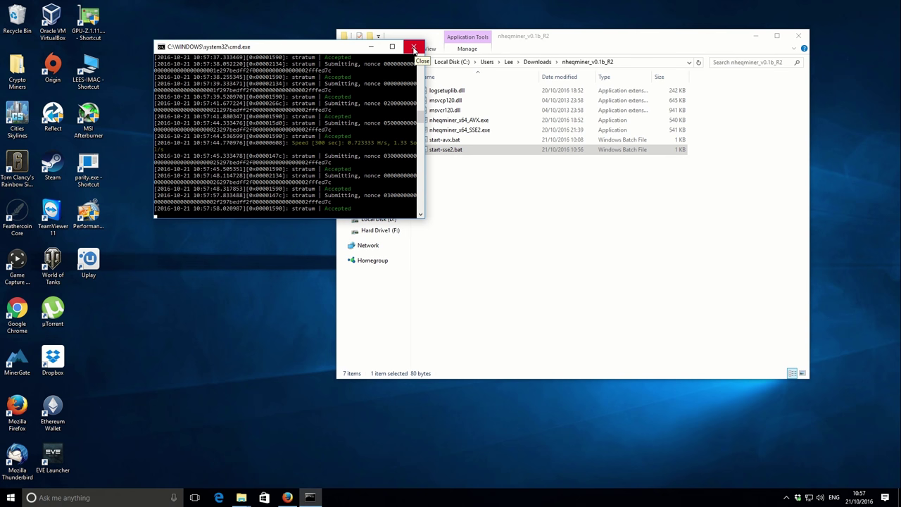
pyautogui.click(413, 48)
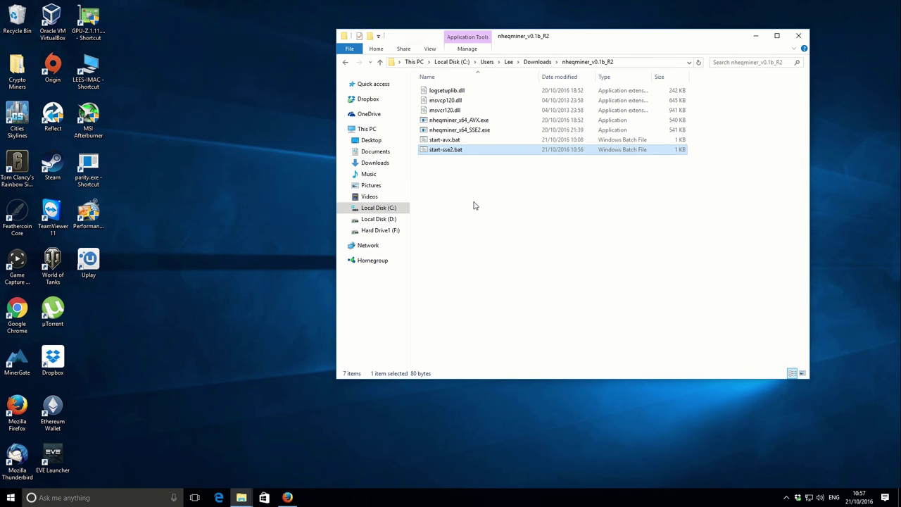
# Open start-sse2.bat for editing, copy the executable name nheqminer_x64_SSE2.exe from it, and close the file
pyautogui.doubleClick(439, 150)
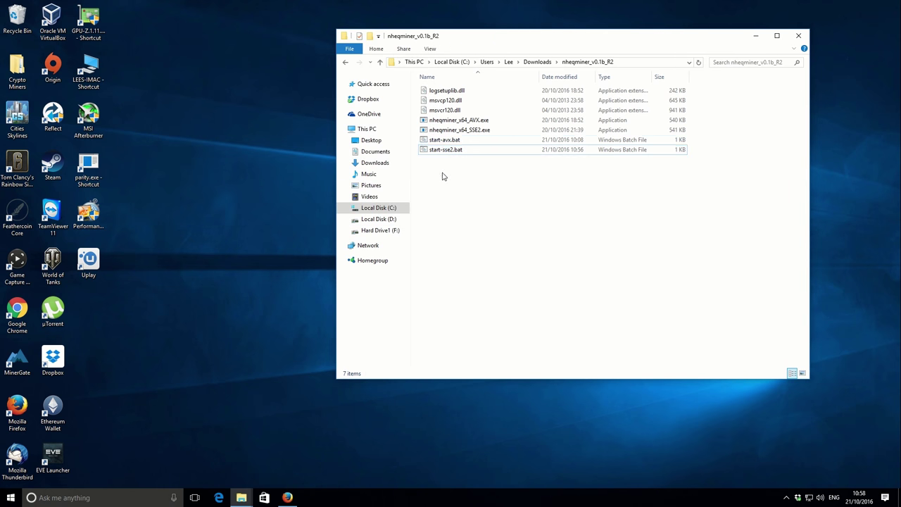
pyautogui.rightClick(447, 153)
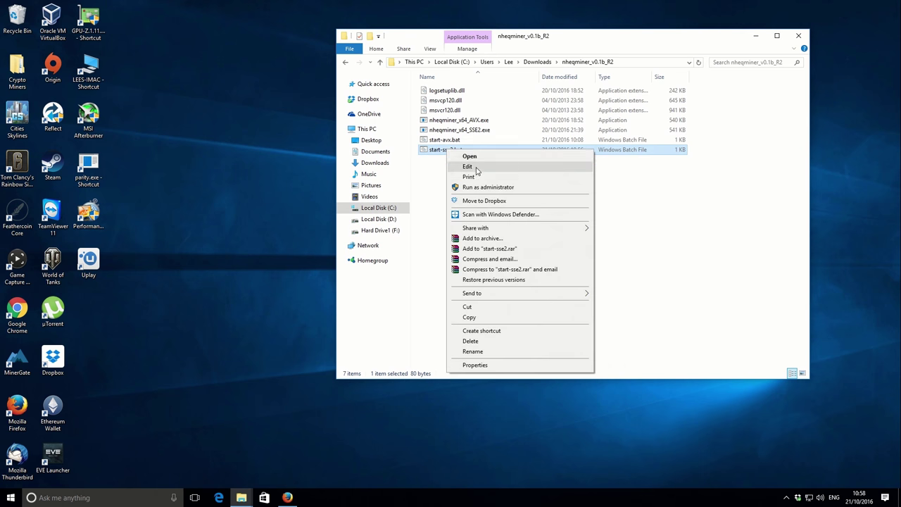
pyautogui.click(460, 168)
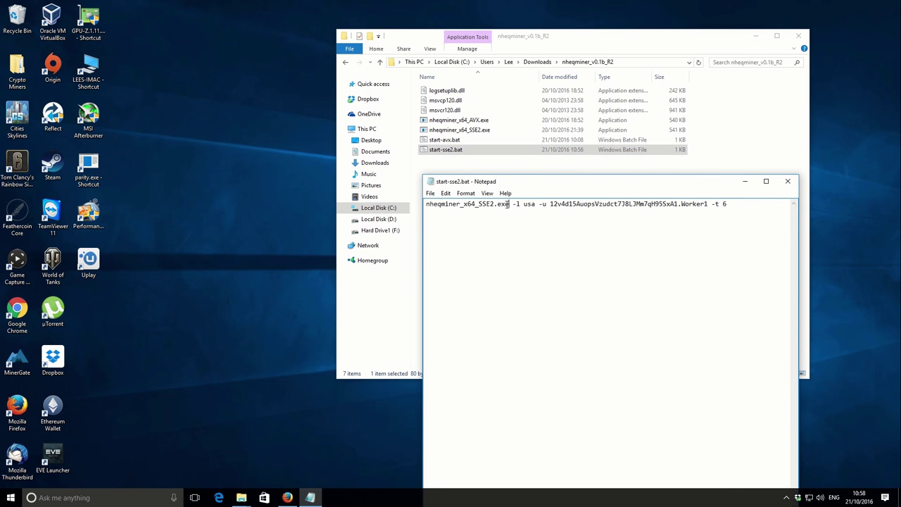
pyautogui.moveTo(509, 205); pyautogui.dragTo(427, 208)
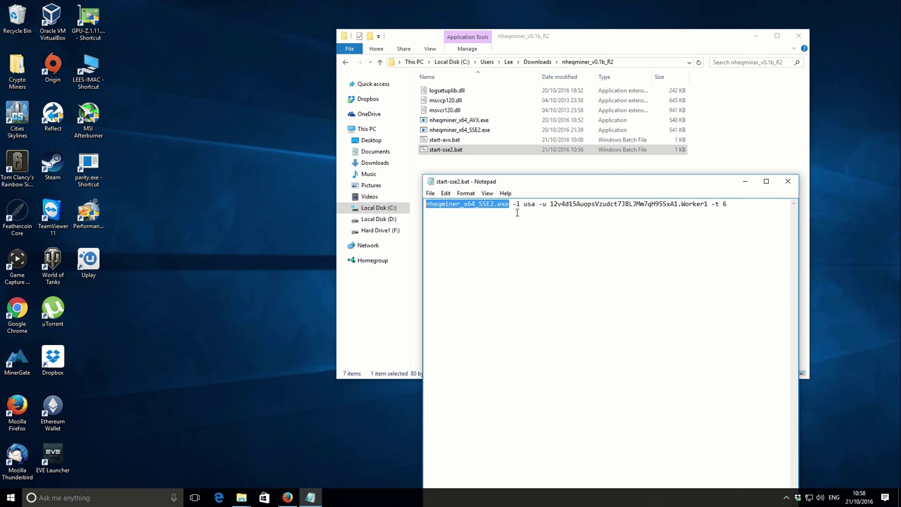
pyautogui.click(787, 182)
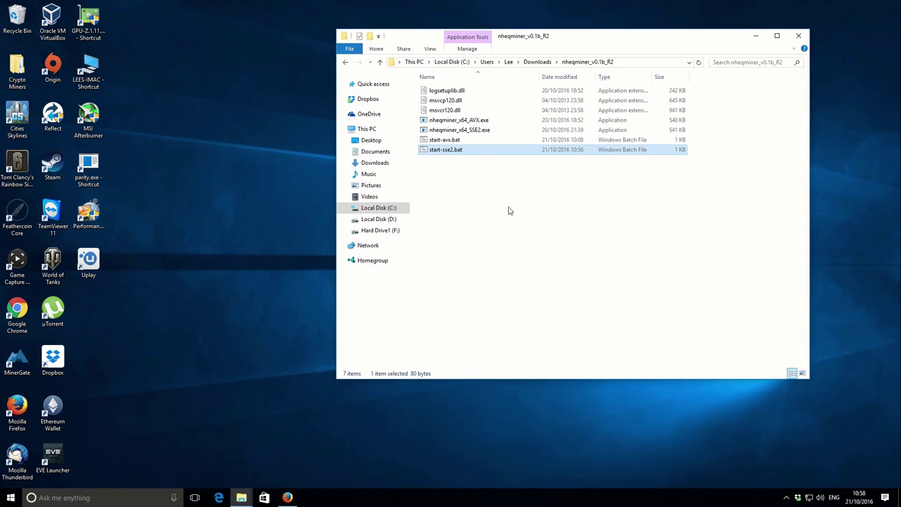
# Create a new text document in the nheqminer_v0.1b_R2 folder, then open it briefly and close it again
pyautogui.click(492, 212)
pyautogui.rightClick(442, 179)
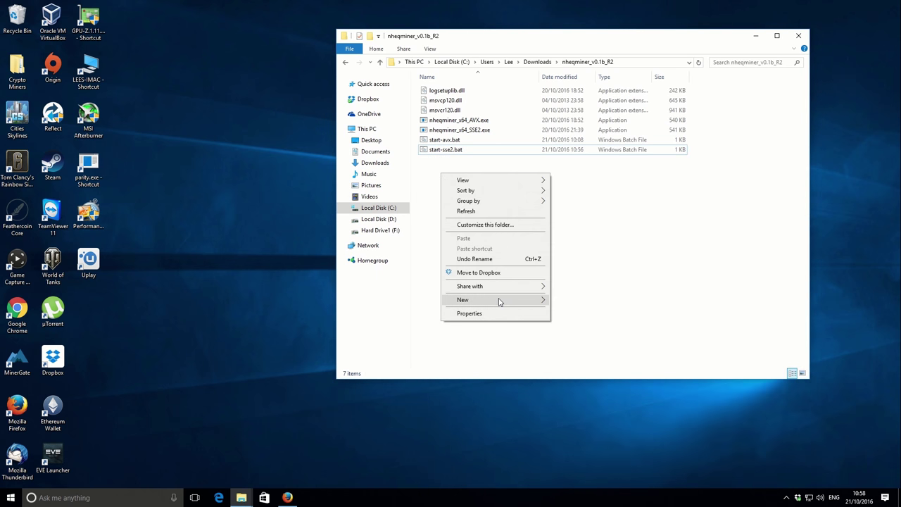
pyautogui.moveTo(501, 300)
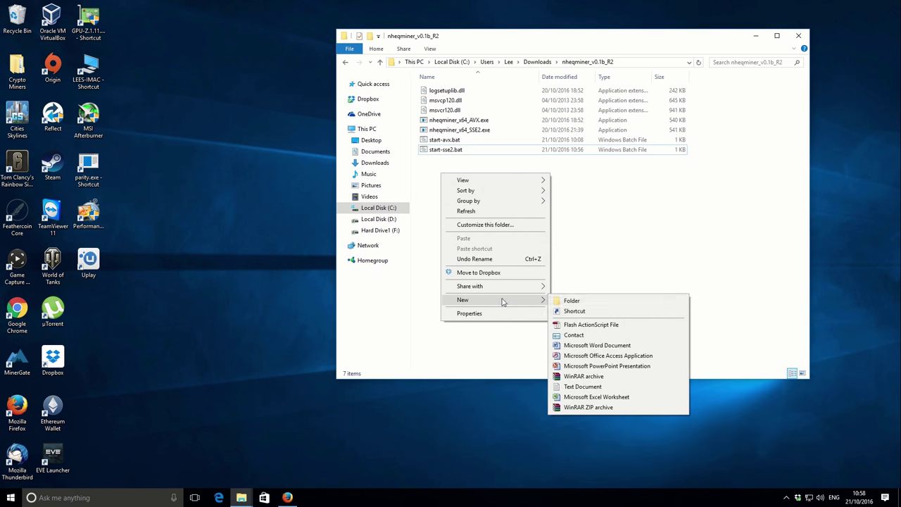
pyautogui.click(583, 386)
pyautogui.click(507, 228)
pyautogui.doubleClick(465, 121)
pyautogui.click(789, 183)
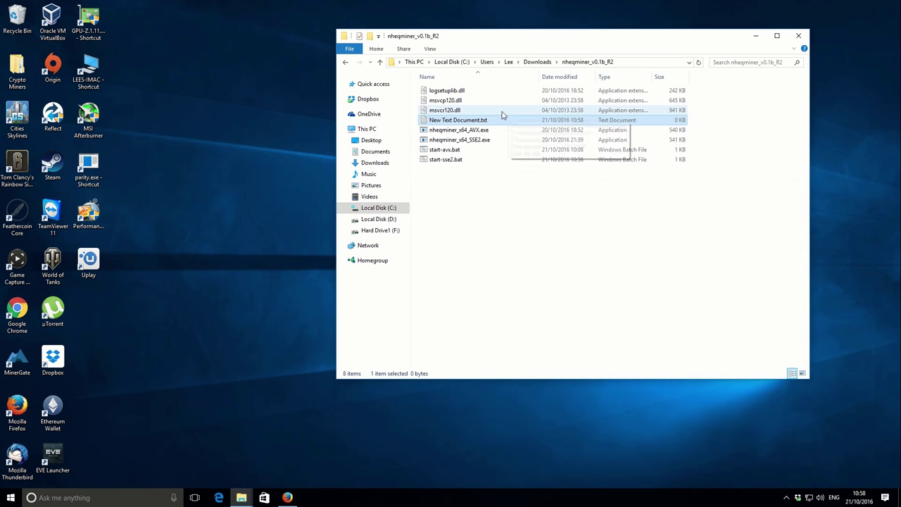
# Rename the new text document to Benchmark.bat and accept the file extension change
pyautogui.click(489, 120)
pyautogui.click(490, 120)
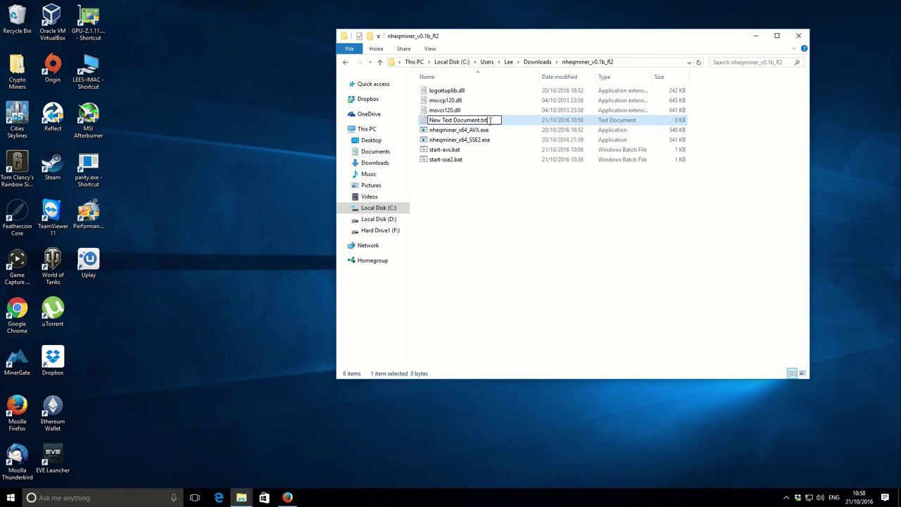
pyautogui.press('BackSpace')
pyautogui.press('BackSpace')
pyautogui.press('BackSpace')
pyautogui.press('BackSpace')
pyautogui.press('BackSpace')
pyautogui.press('BackSpace')
pyautogui.press('BackSpace')
pyautogui.press('BackSpace')
pyautogui.press('BackSpace')
pyautogui.press('BackSpace')
pyautogui.press('BackSpace')
pyautogui.press('BackSpace')
pyautogui.press('BackSpace')
pyautogui.press('BackSpace')
pyautogui.press('BackSpace')
pyautogui.press('BackSpace')
pyautogui.press('BackSpace')
pyautogui.press('BackSpace')
pyautogui.press('BackSpace')
pyautogui.press('BackSpace')
pyautogui.press('BackSpace')
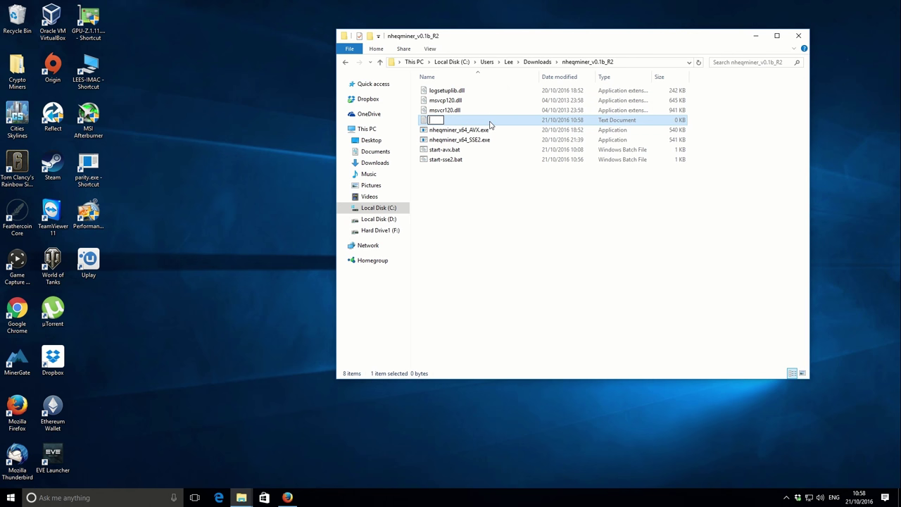
pyautogui.write('Benchmark.bat')
pyautogui.click(479, 187)
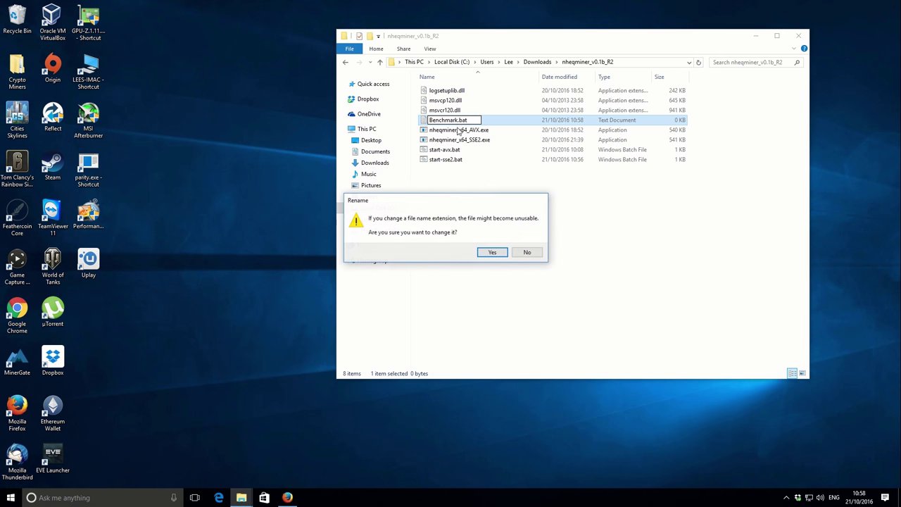
pyautogui.click(492, 252)
# Open Benchmark.bat for editing and enter the command nheqminer_x64_SSE2.exe -b, pasting the copied executable name
pyautogui.rightClick(443, 93)
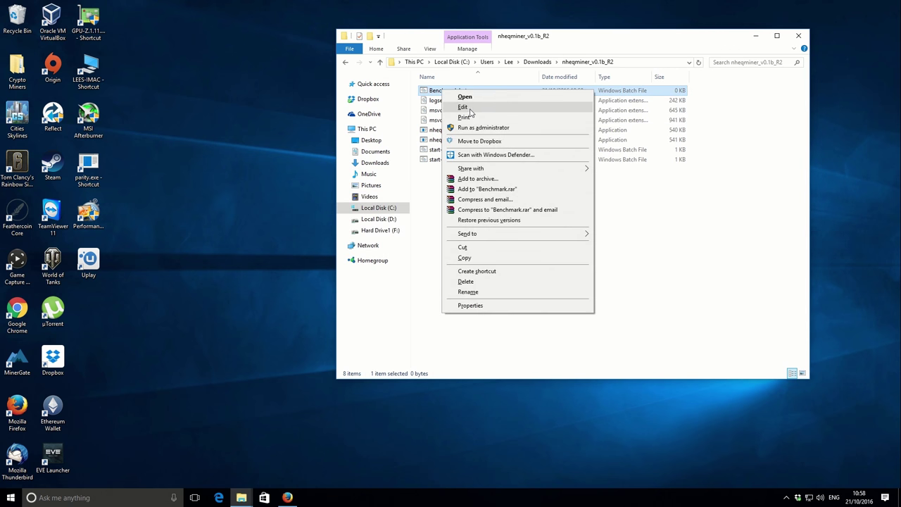
pyautogui.click(459, 105)
pyautogui.hotkey('ctrl', 'v')
pyautogui.write('-')
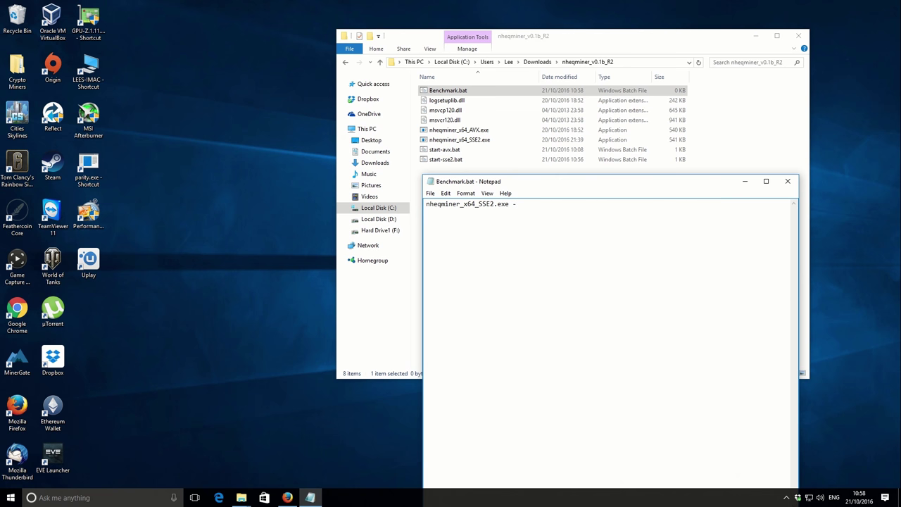
pyautogui.write('b')
# Point out the SSE2 part of the executable name in Benchmark.bat, then save and close the file
pyautogui.moveTo(479, 204); pyautogui.dragTo(494, 205)
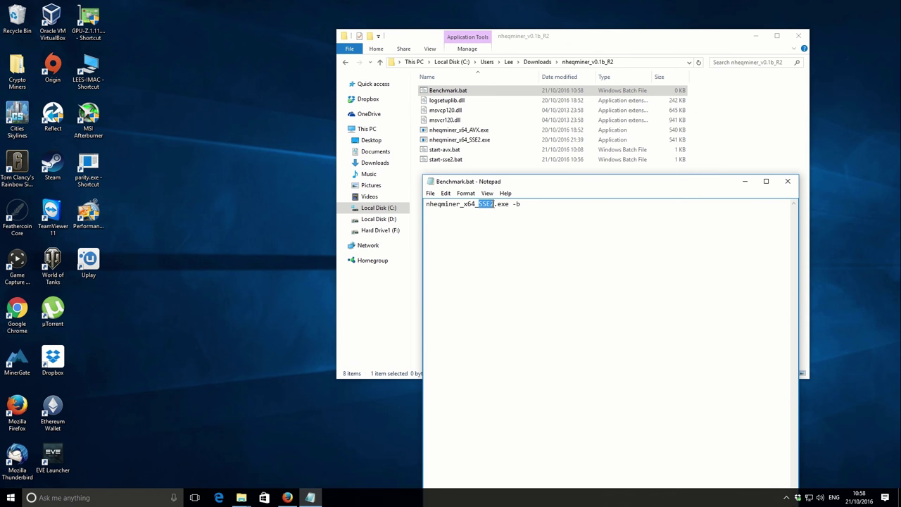
pyautogui.click(531, 206)
pyautogui.moveTo(479, 204); pyautogui.dragTo(495, 204)
pyautogui.click(532, 206)
pyautogui.click(430, 193)
pyautogui.click(445, 224)
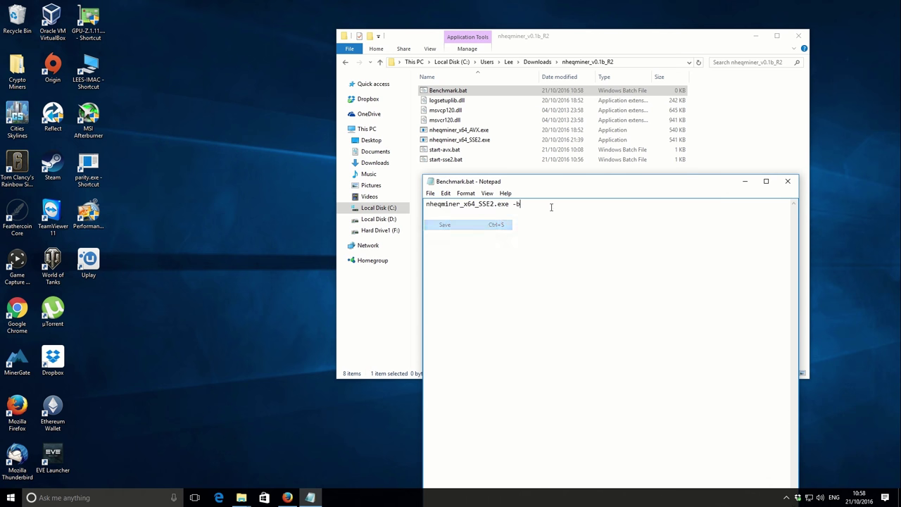
pyautogui.click(787, 180)
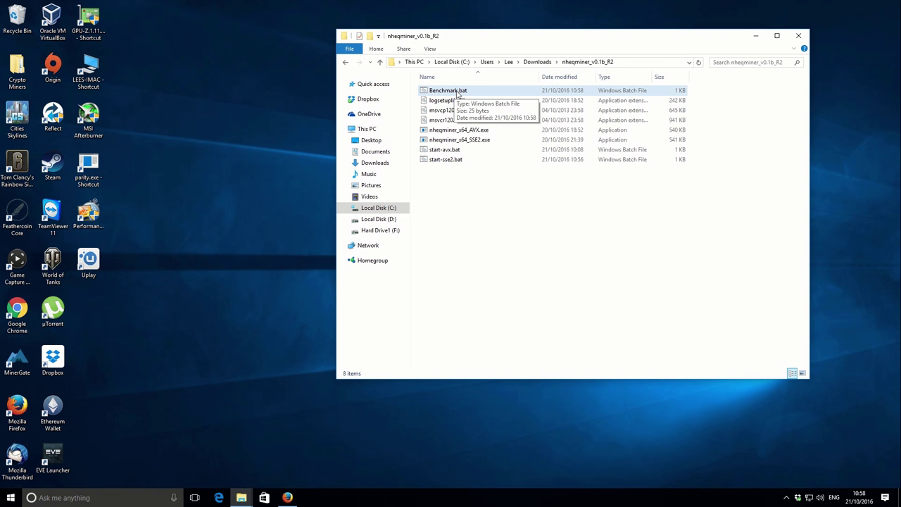
# Run Benchmark.bat to benchmark the CPU miner and clear the file selection once its console has closed
pyautogui.click(465, 94)
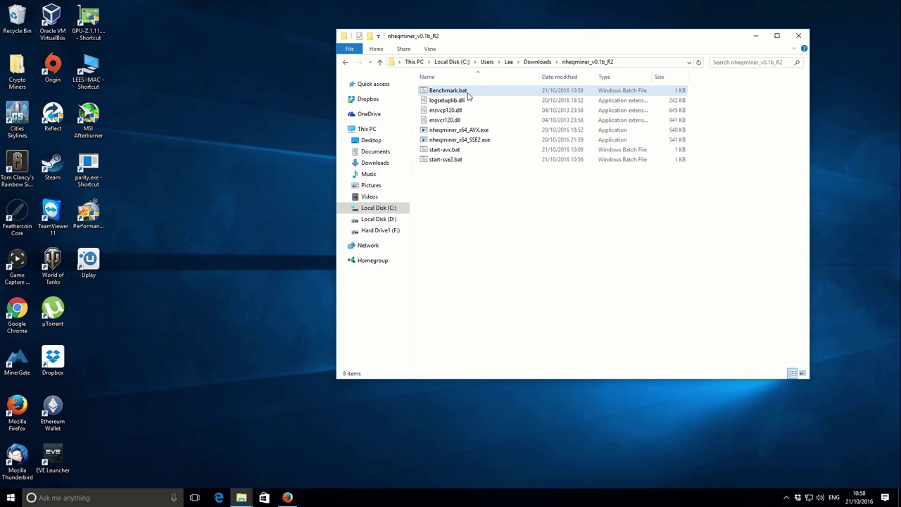
pyautogui.doubleClick(469, 95)
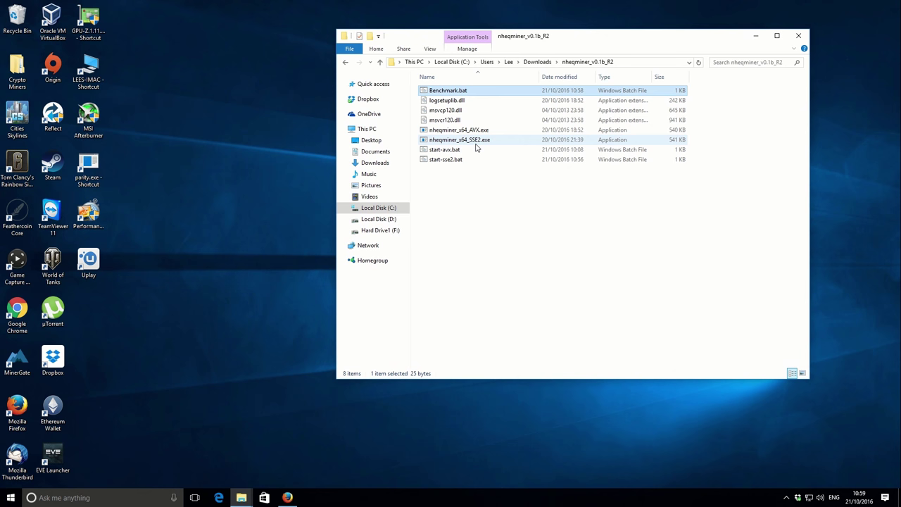
pyautogui.click(486, 220)
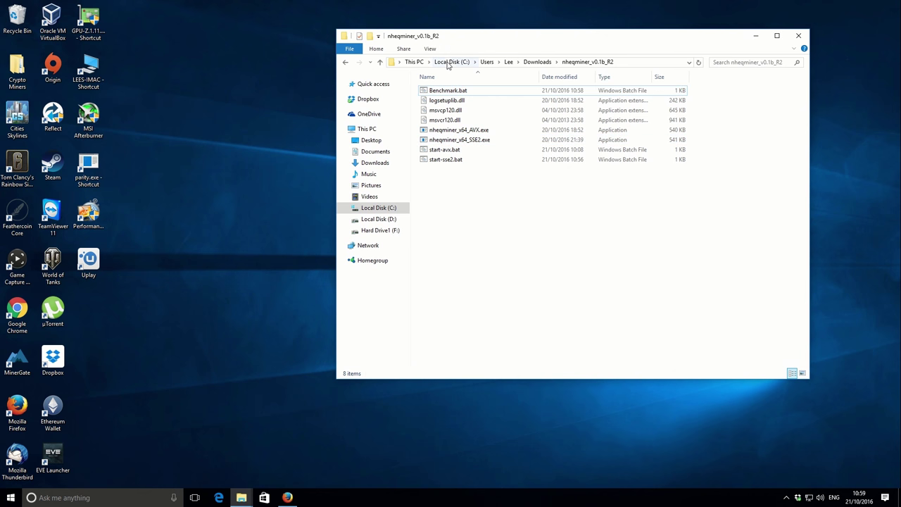
# Start the miner again with start-sse2.bat
pyautogui.click(457, 151)
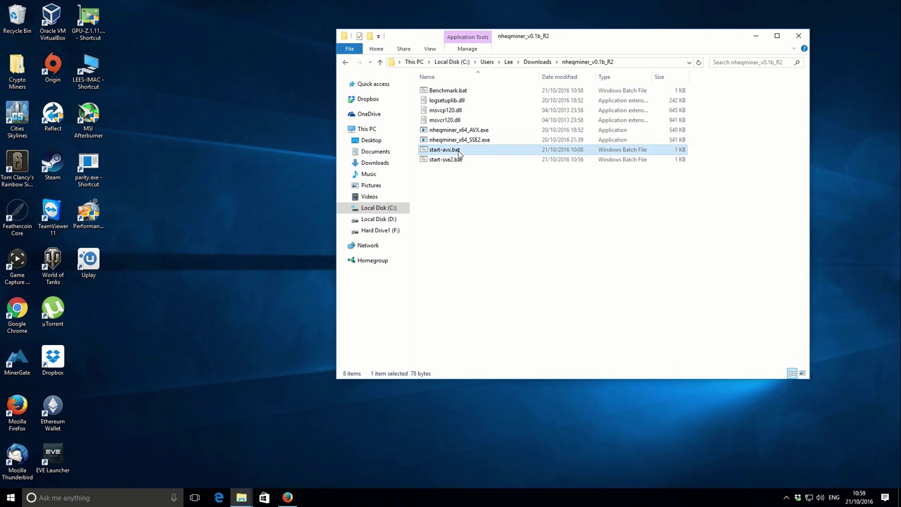
pyautogui.click(460, 161)
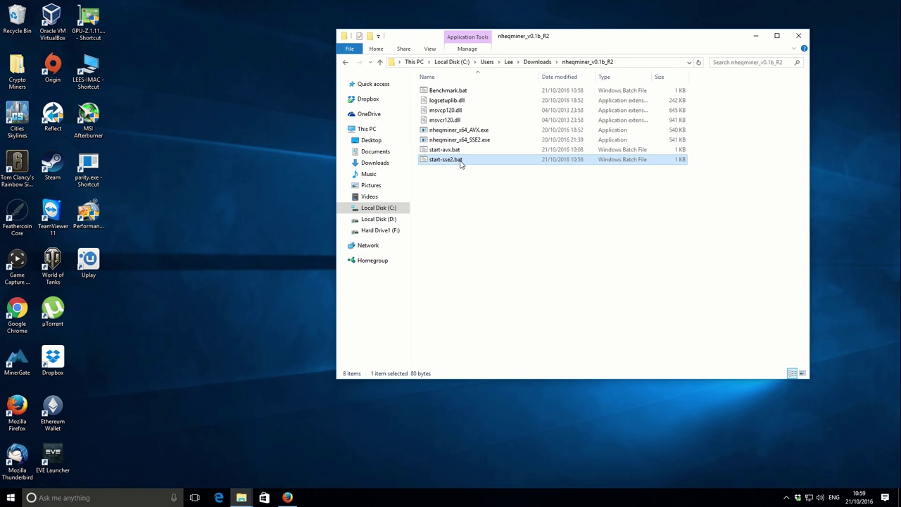
pyautogui.doubleClick(460, 161)
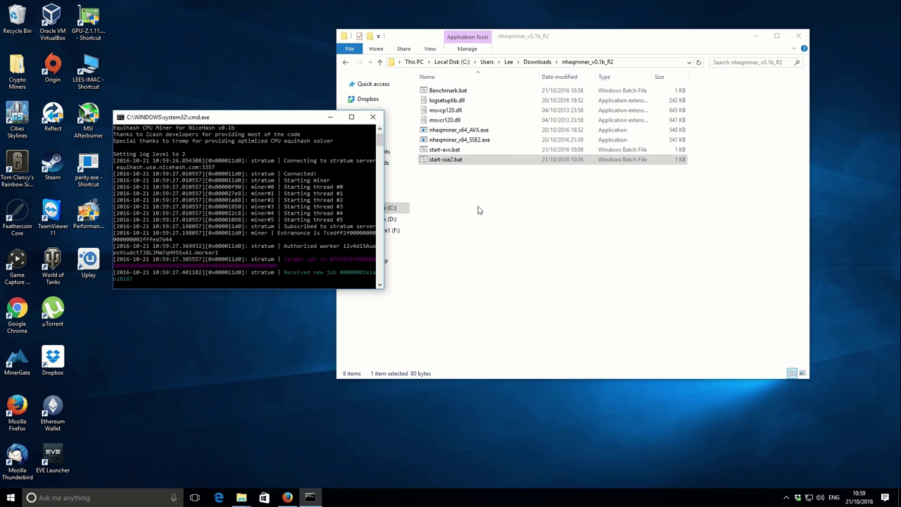
# Add a second line reading pause to Benchmark.bat, then save and close the file
pyautogui.click(473, 92)
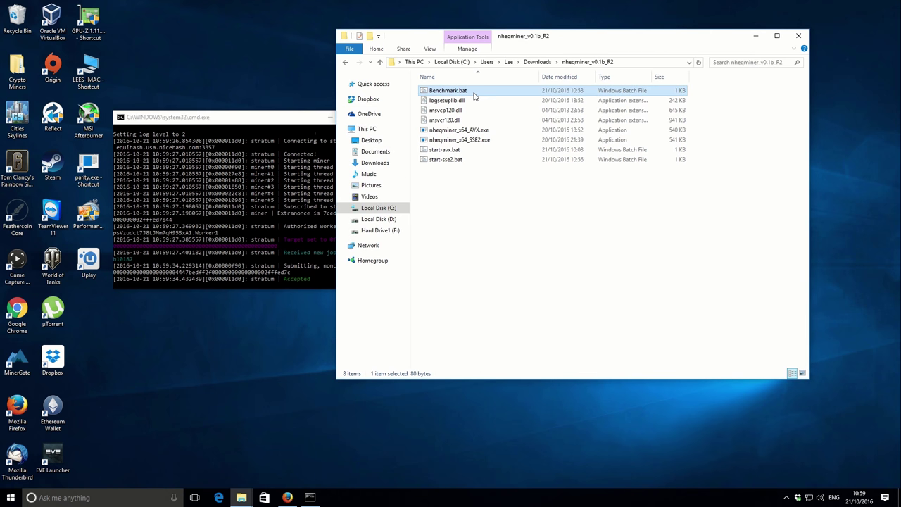
pyautogui.rightClick(474, 94)
pyautogui.click(496, 106)
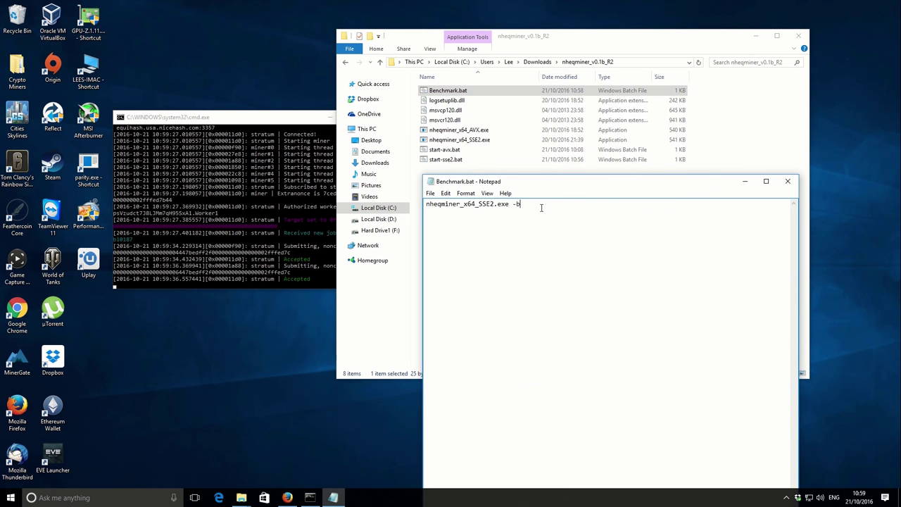
pyautogui.press('Return')
pyautogui.write('pause')
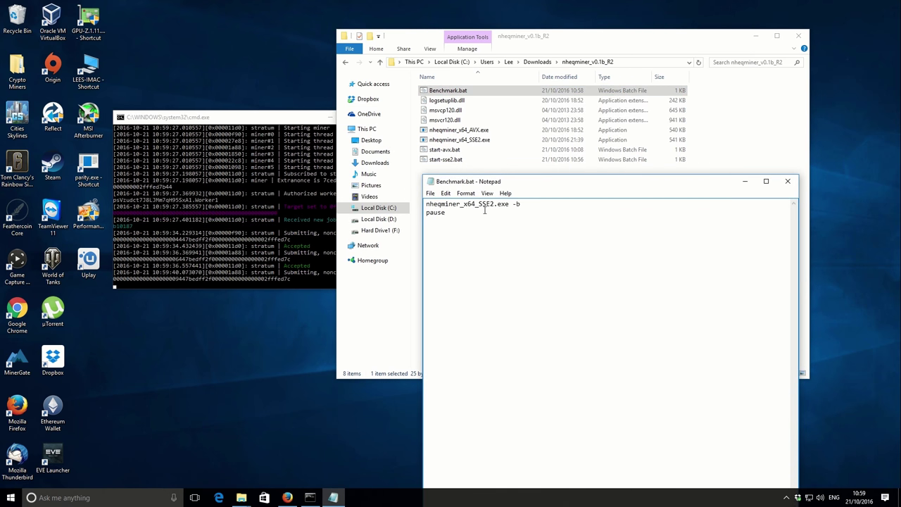
pyautogui.click(430, 193)
pyautogui.click(439, 223)
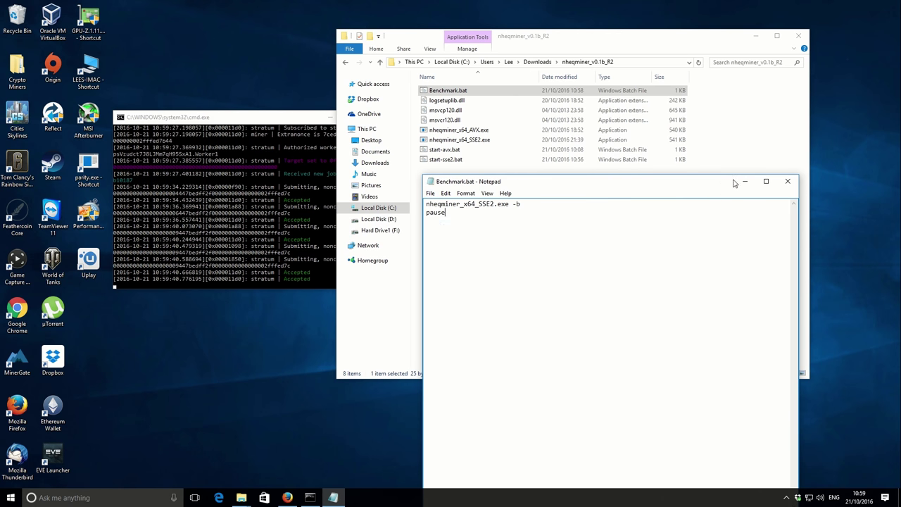
pyautogui.click(788, 183)
# Close the running miner console, run Benchmark.bat, and move its console window to read the benchmark results
pyautogui.click(273, 237)
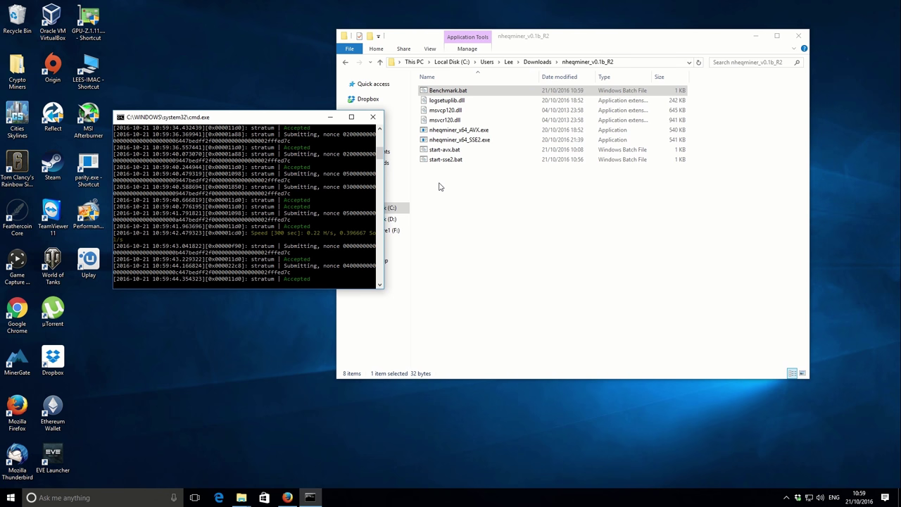
pyautogui.click(381, 119)
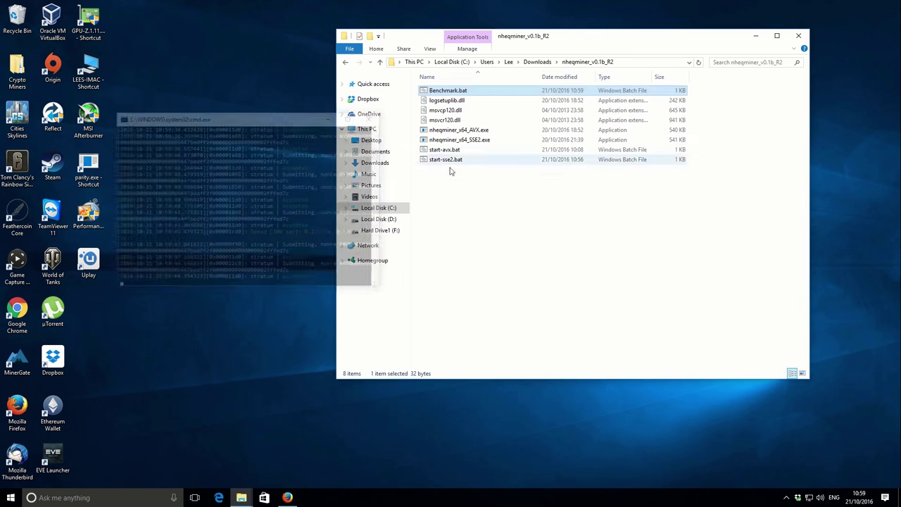
pyautogui.doubleClick(464, 91)
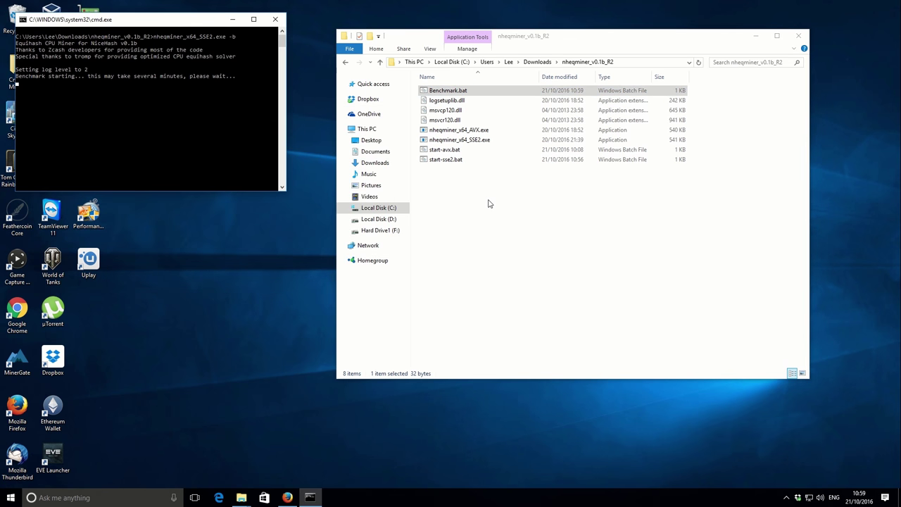
pyautogui.moveTo(198, 22); pyautogui.dragTo(372, 105)
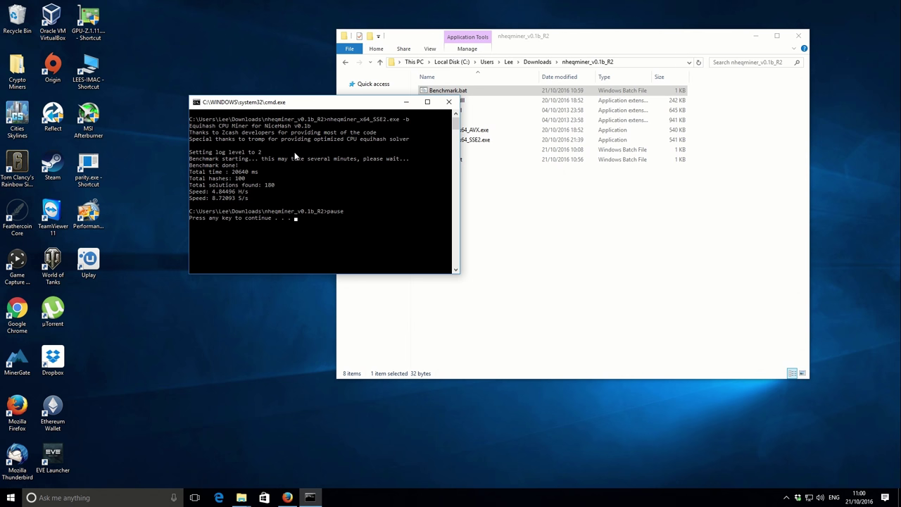
pyautogui.moveTo(326, 108); pyautogui.dragTo(428, 191)
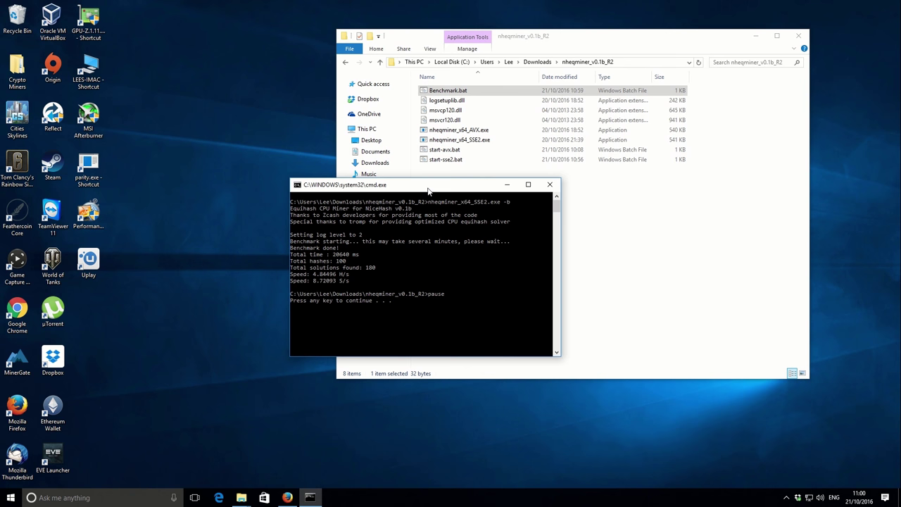